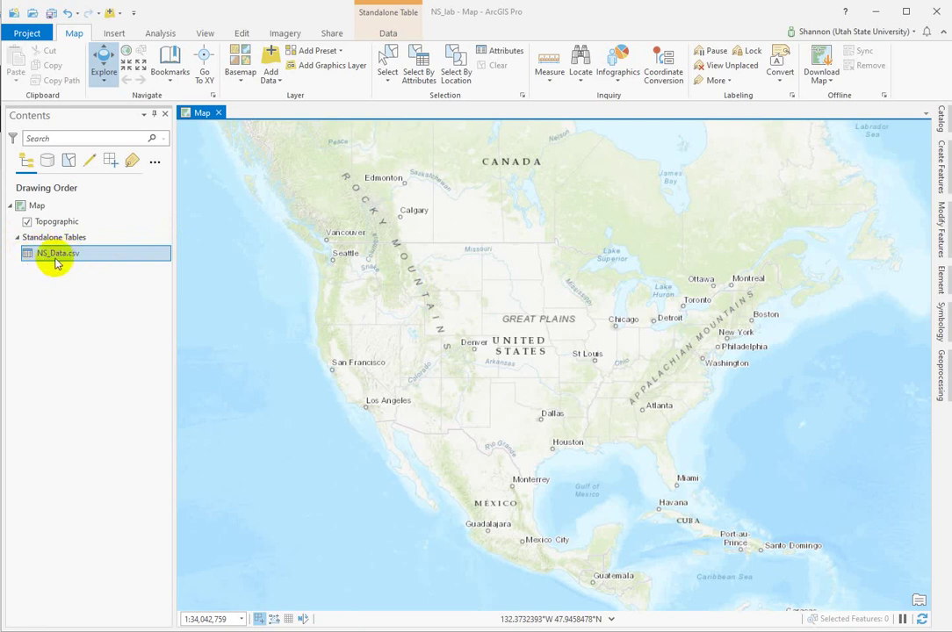
Bring up the context menu for the NS_Data.csv standalone table in the Contents pane.
right_click(68, 257)
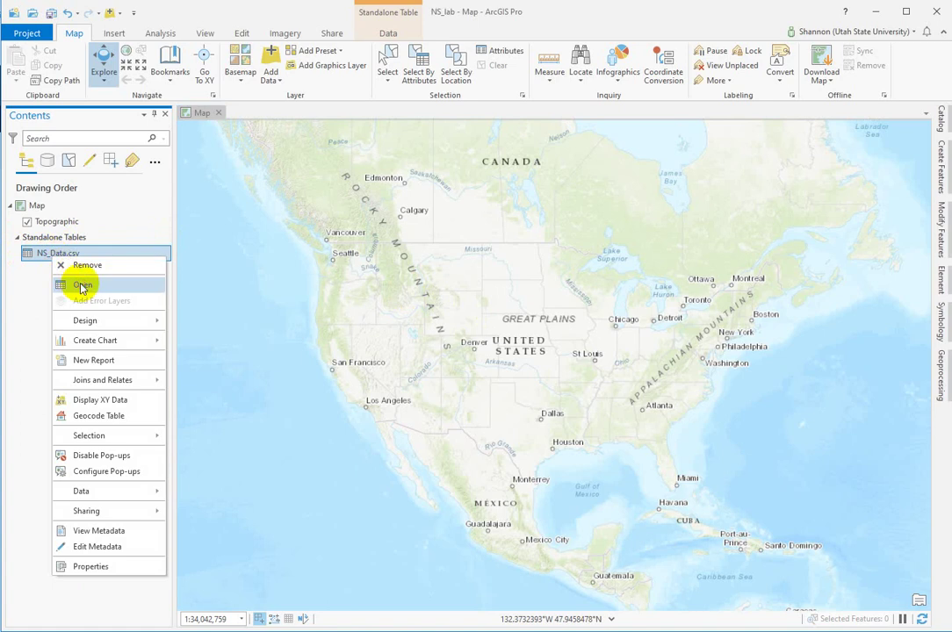
Open the NS_Data.csv attribute table with its 2,000 banding and recovery records.
left_click(82, 286)
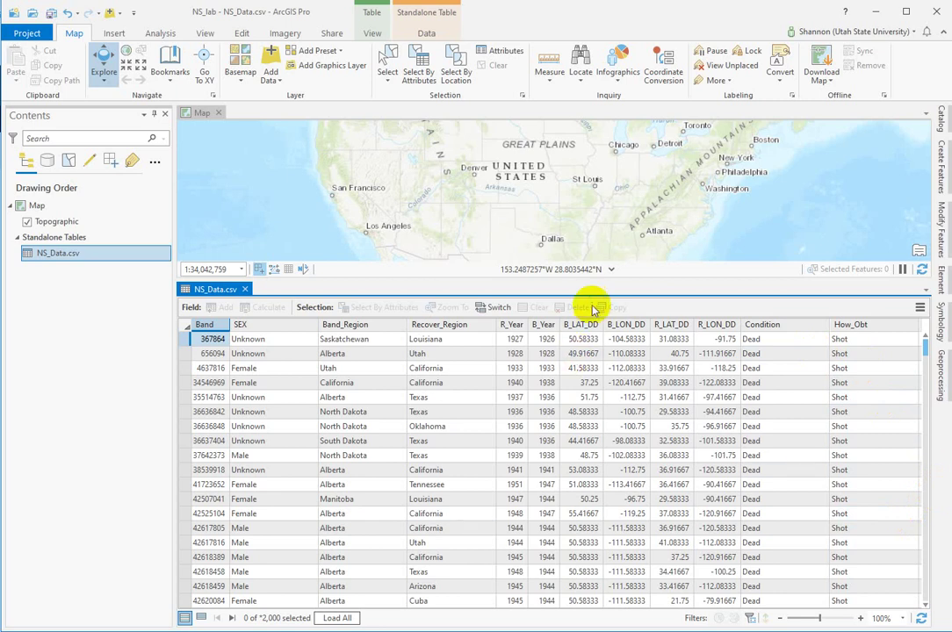
Enlarge the map, inspect the Saskatchewan, Louisiana and latitude cells, then return to the first record.
left_click_drag(587, 277, 589, 401)
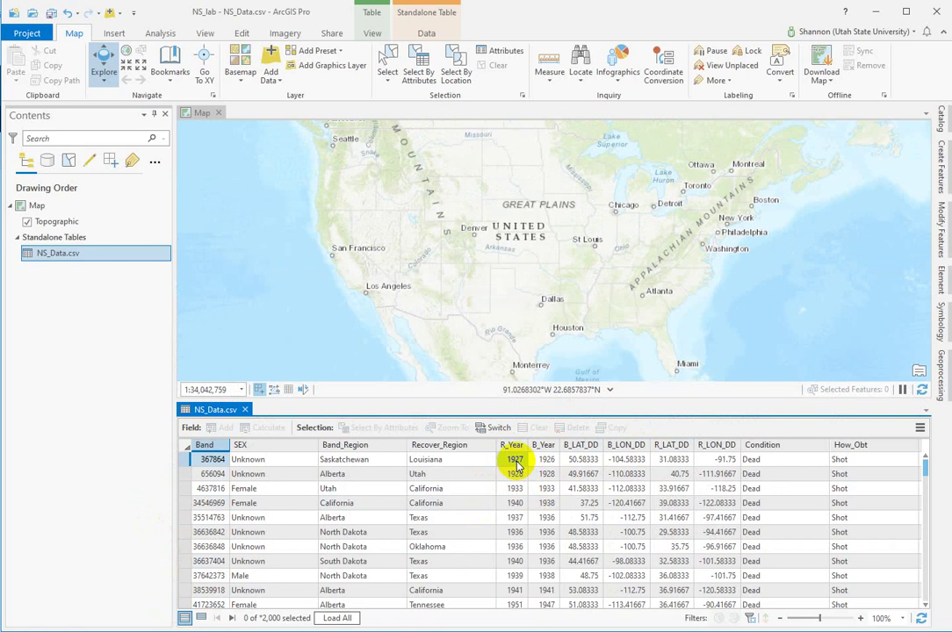
left_click(473, 474)
left_click(378, 460)
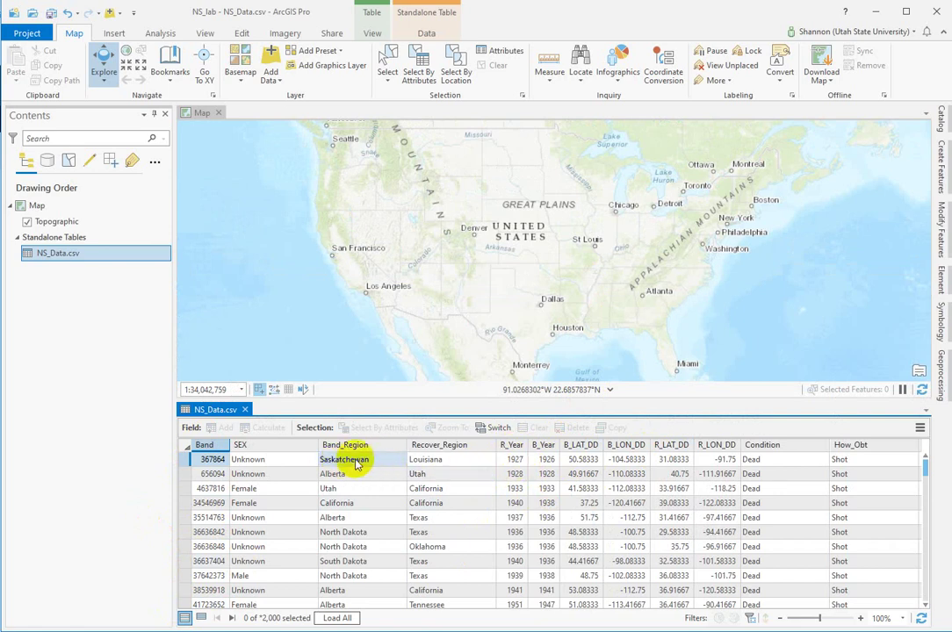
left_click(423, 463)
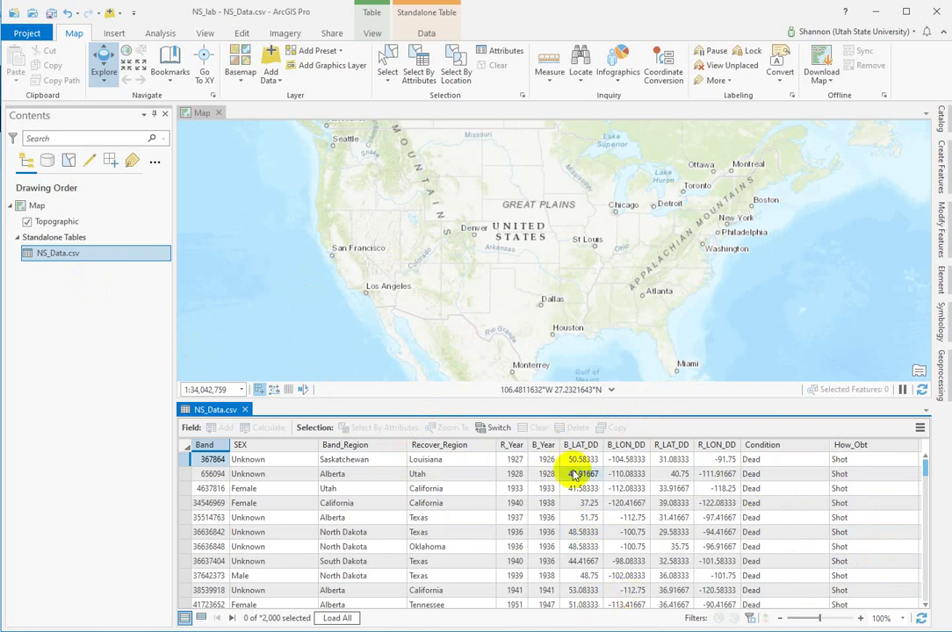
left_click(580, 562)
key("ctrl+Home")
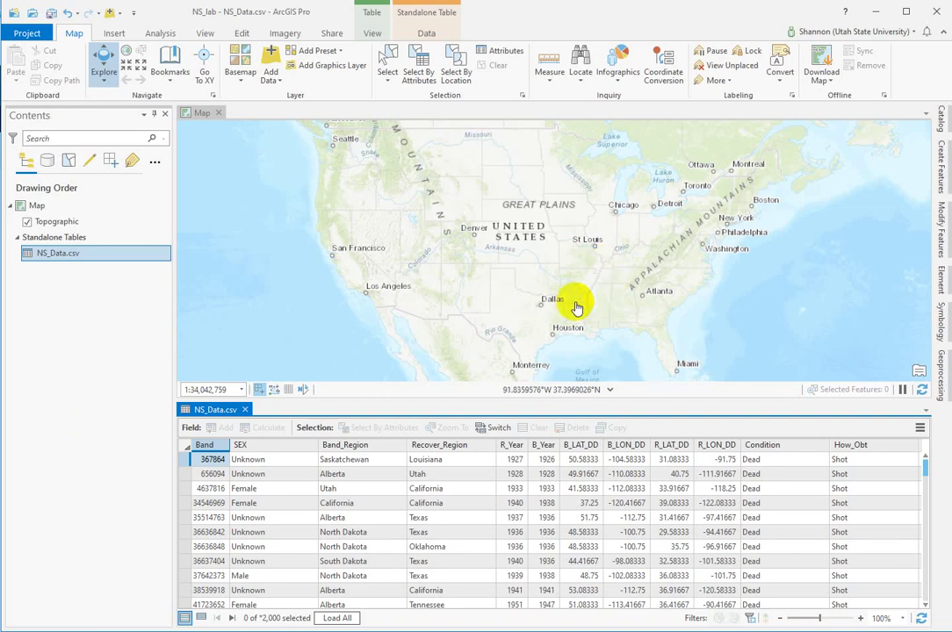
Enlarge the map further and confirm its coordinate system is WGS 1984 Web Mercator, changing nothing.
left_click_drag(641, 400, 638, 476)
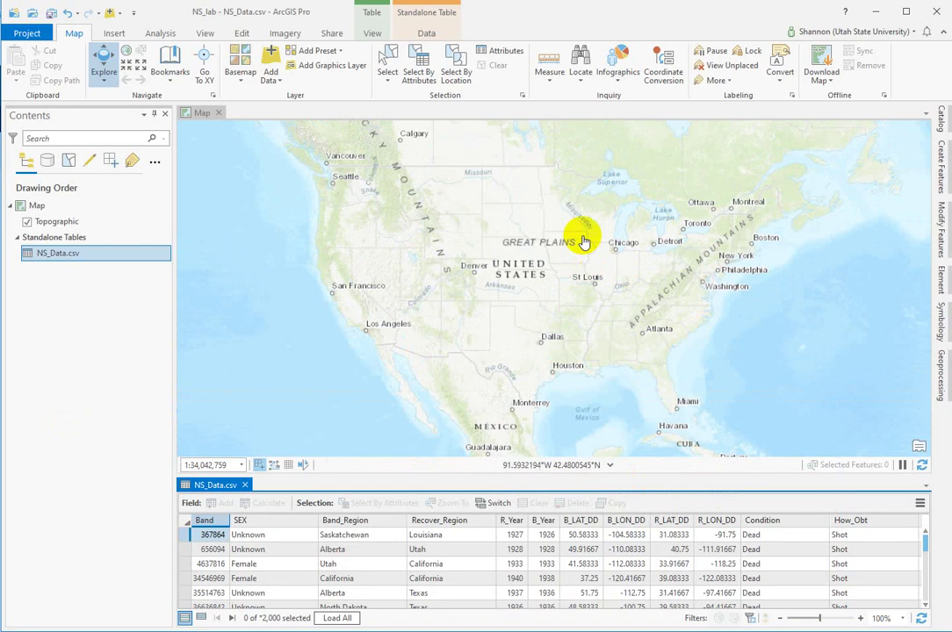
left_click_drag(523, 251, 525, 282)
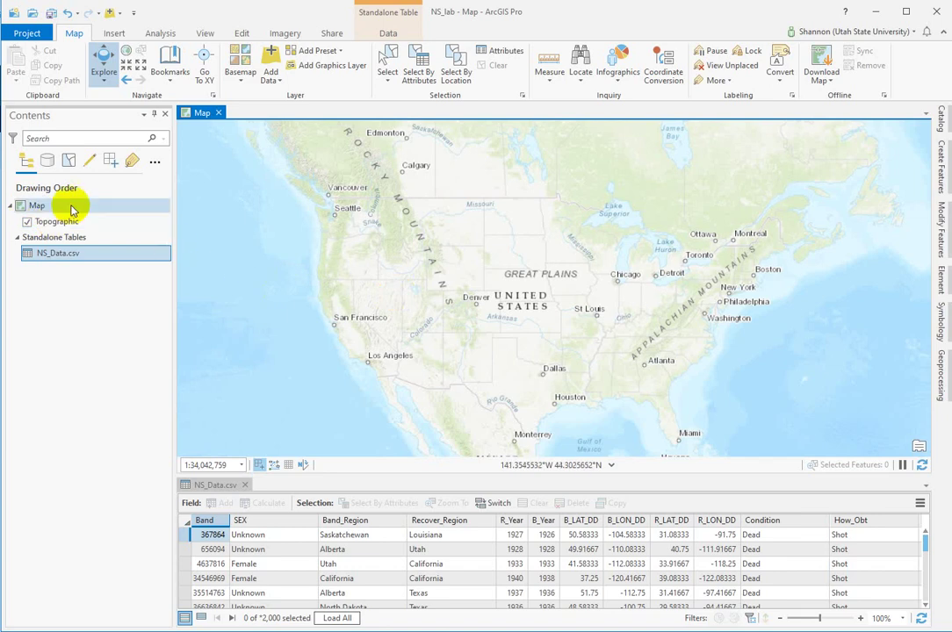
right_click(27, 205)
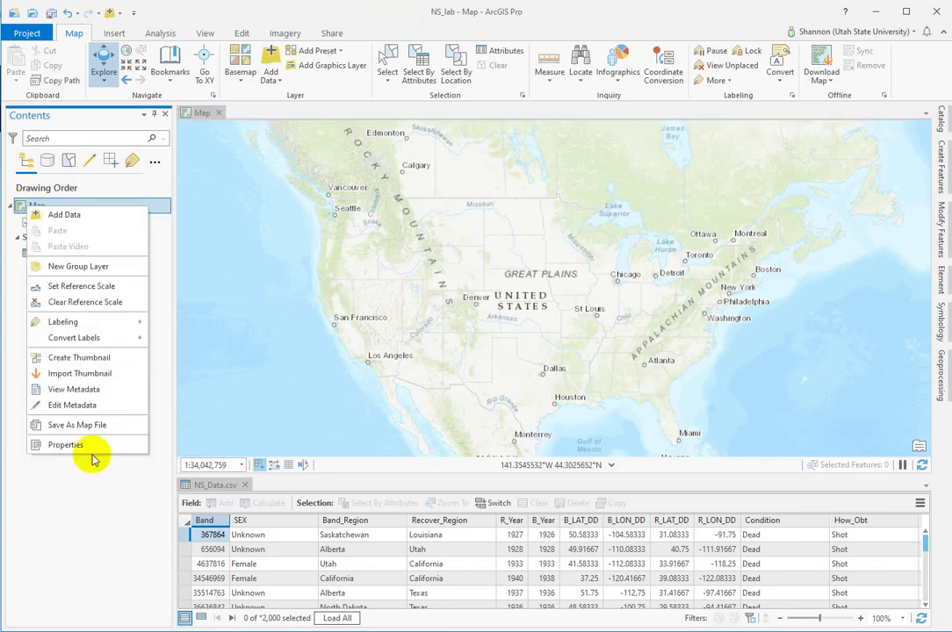
left_click(66, 446)
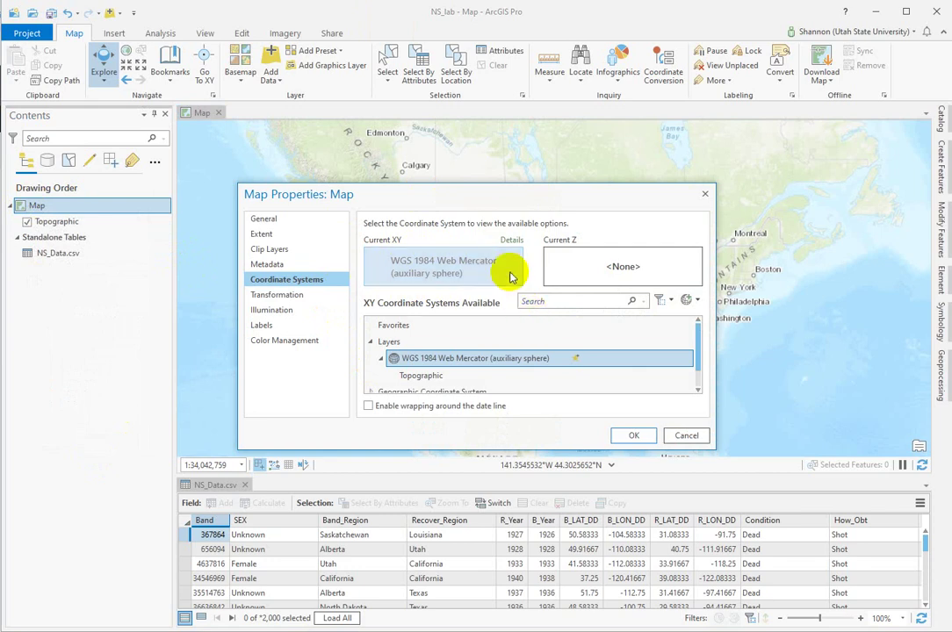
left_click(704, 199)
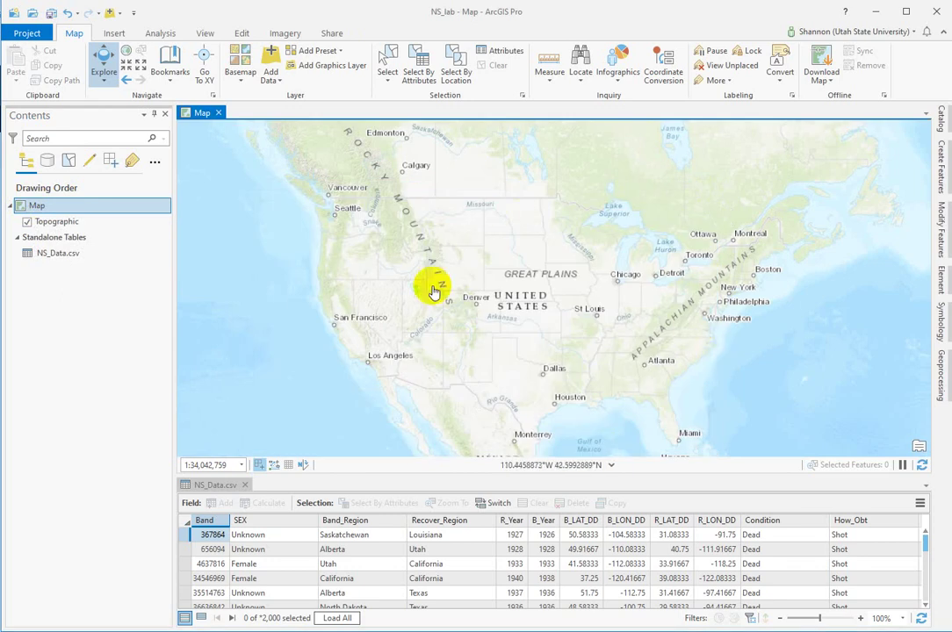
Pan and zoom until North America and Europe across the Atlantic are both visible.
left_click_drag(489, 259, 676, 365)
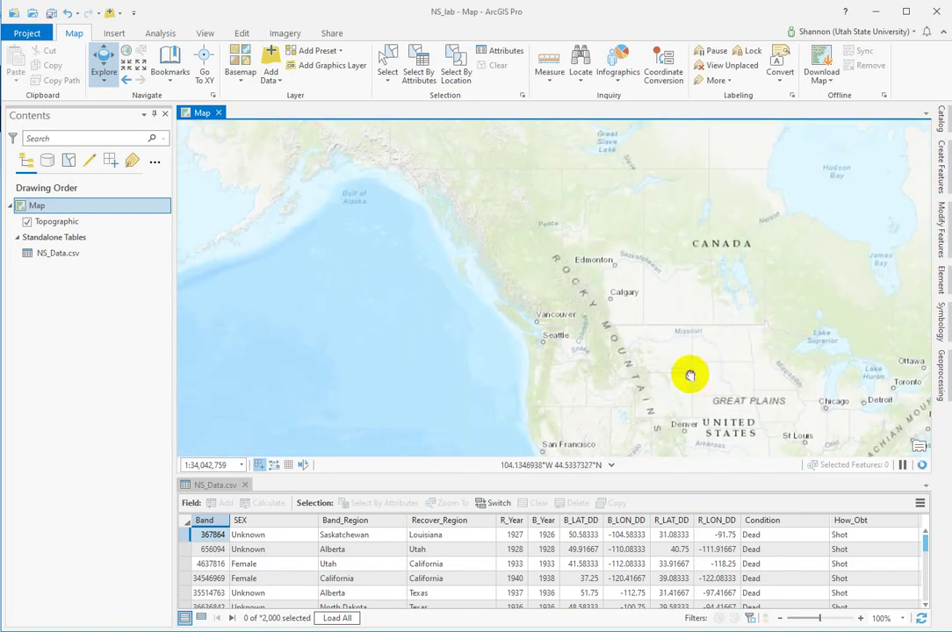
left_click_drag(557, 315, 360, 325)
scroll(639, 336, "up", 5)
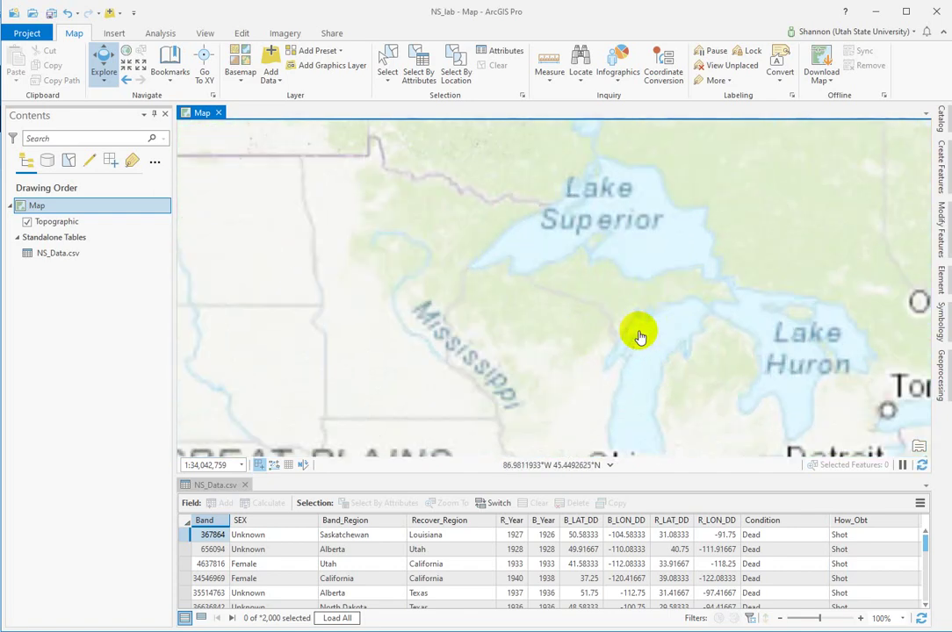
scroll(640, 336, "down", 2)
scroll(639, 337, "down", 3)
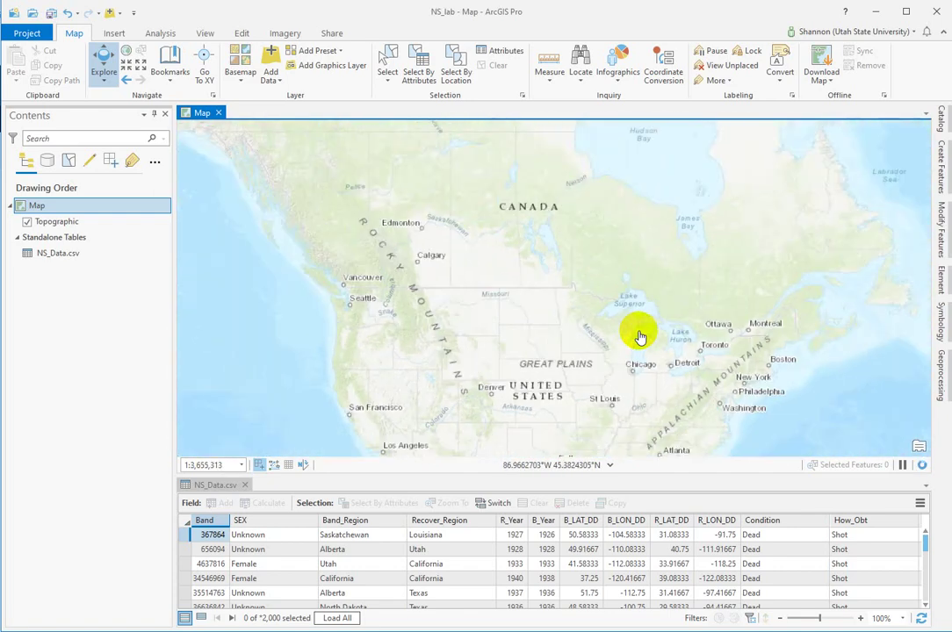
scroll(639, 336, "down", 2)
left_click_drag(631, 368, 596, 315)
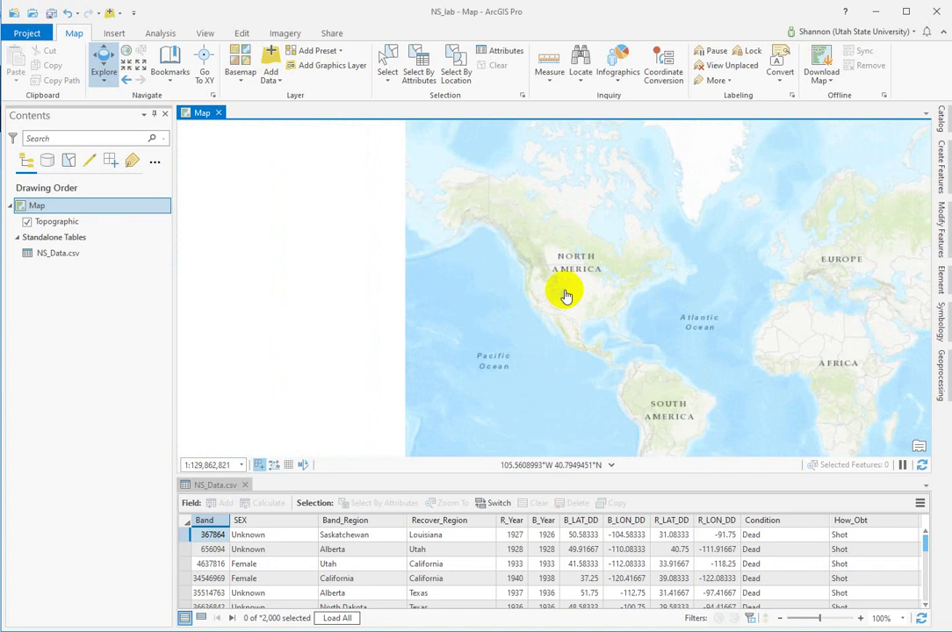
scroll(566, 296, "up", 1)
left_click_drag(563, 298, 520, 355)
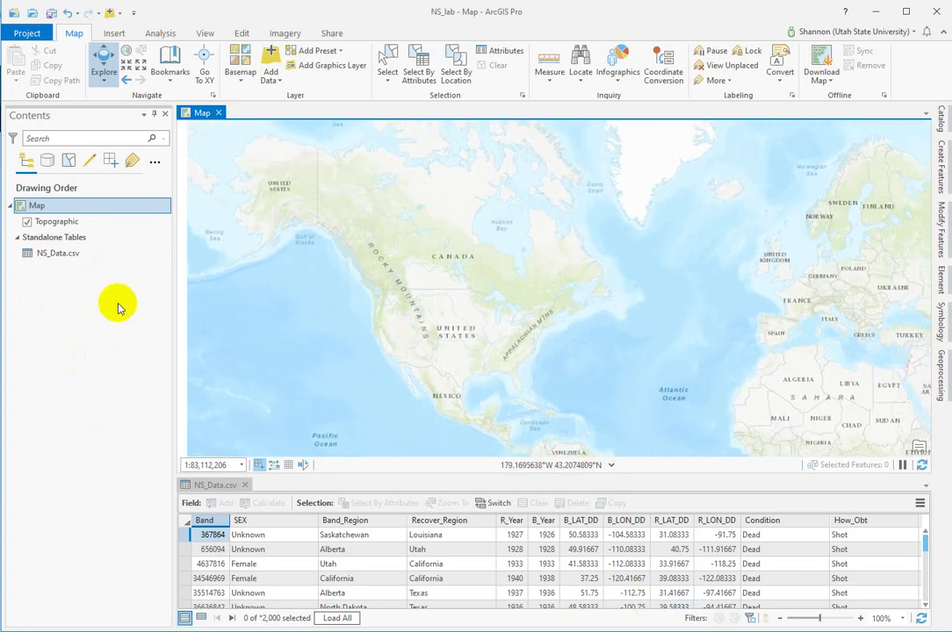
Launch Display XY Data from the NS_Data.csv table's context menu.
left_click(44, 253)
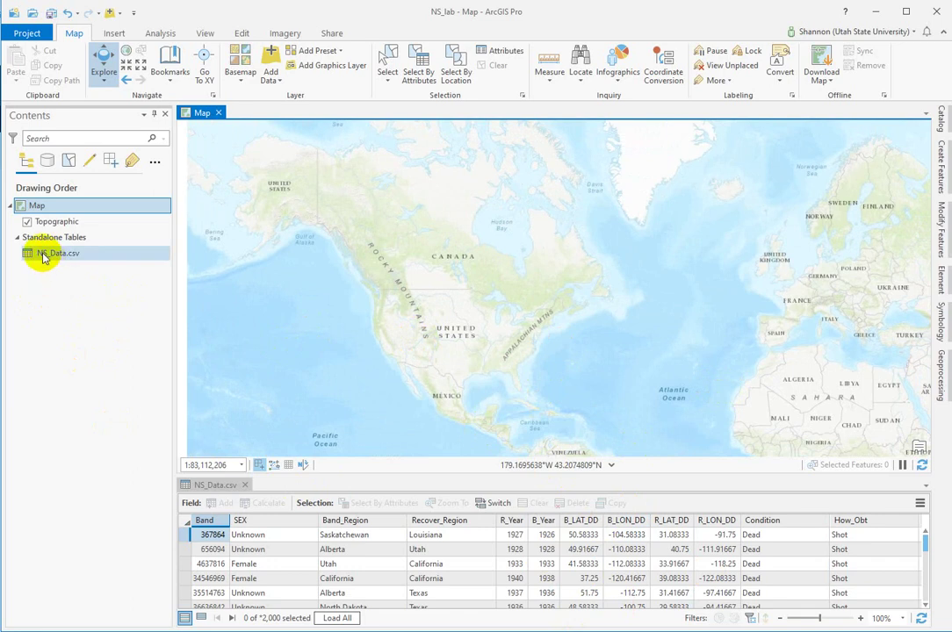
right_click(43, 254)
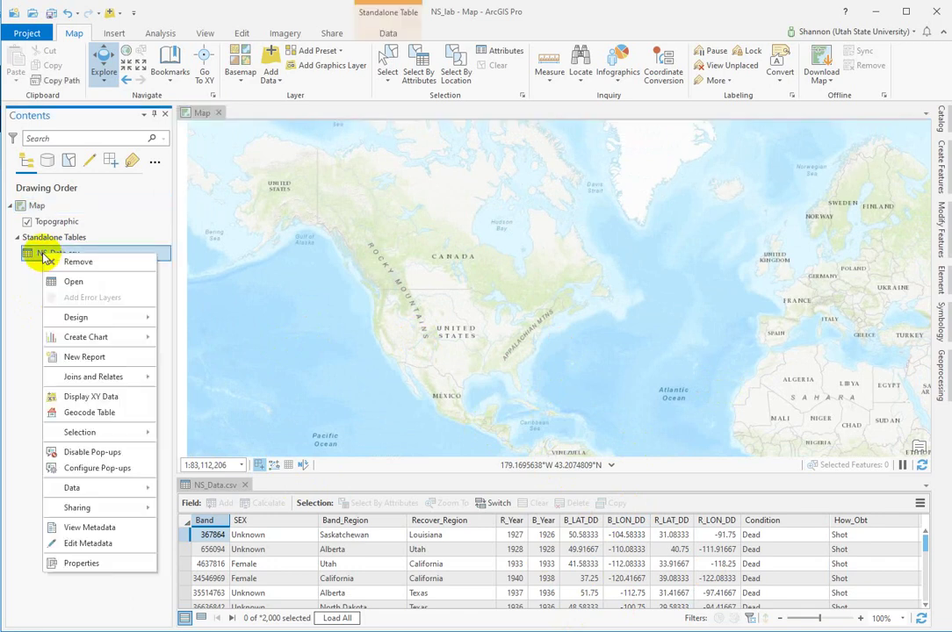
left_click(90, 397)
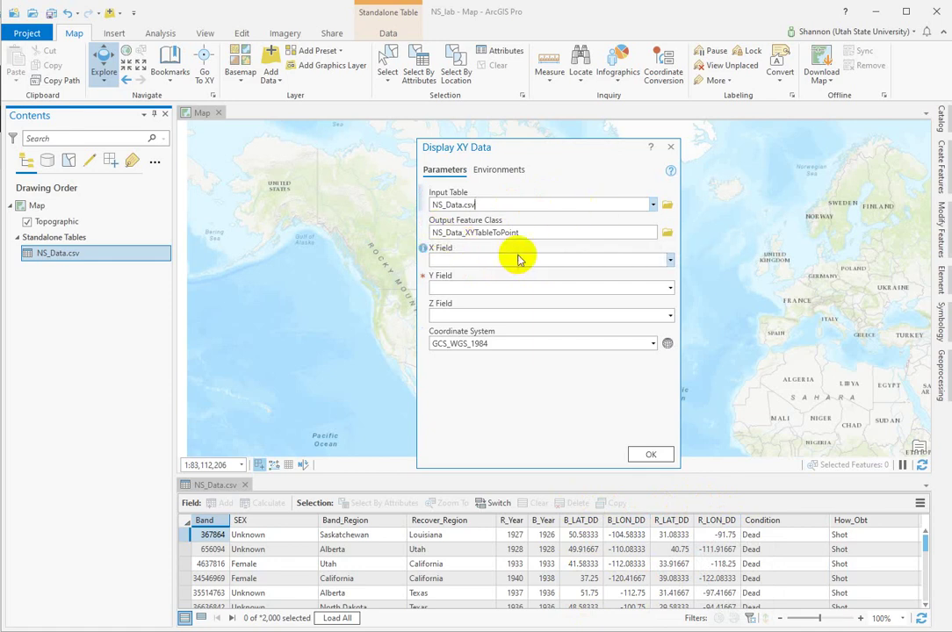
Save the output feature class as Banded in the Desktop > GIS > NS_outputs folder.
left_click(668, 232)
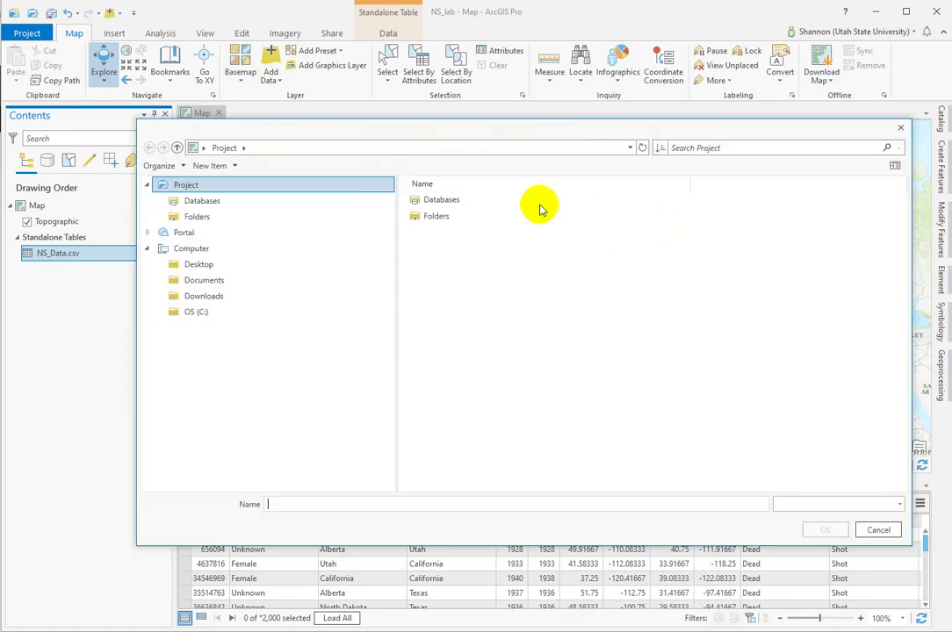
double_click(415, 219)
double_click(430, 201)
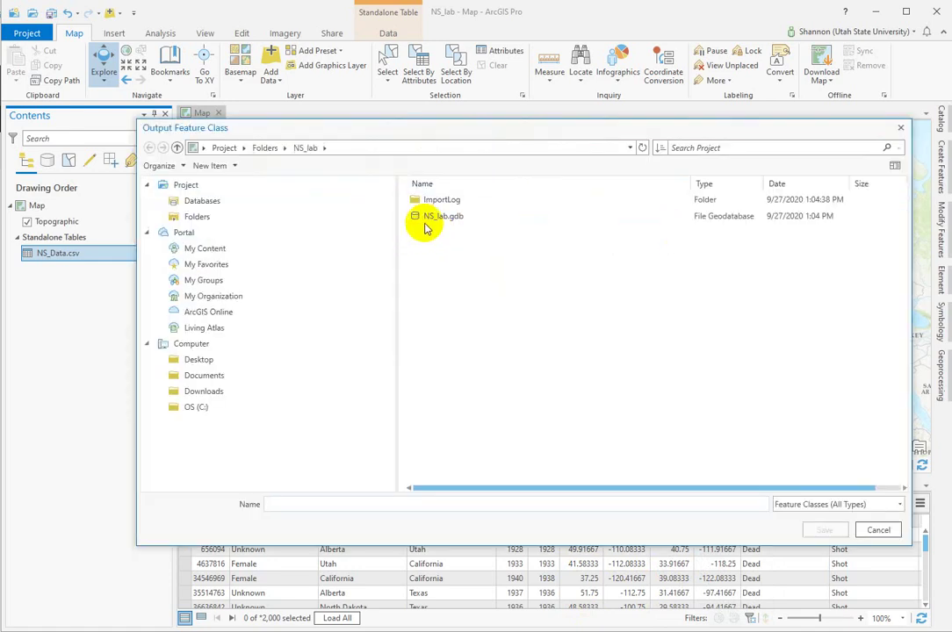
left_click(192, 218)
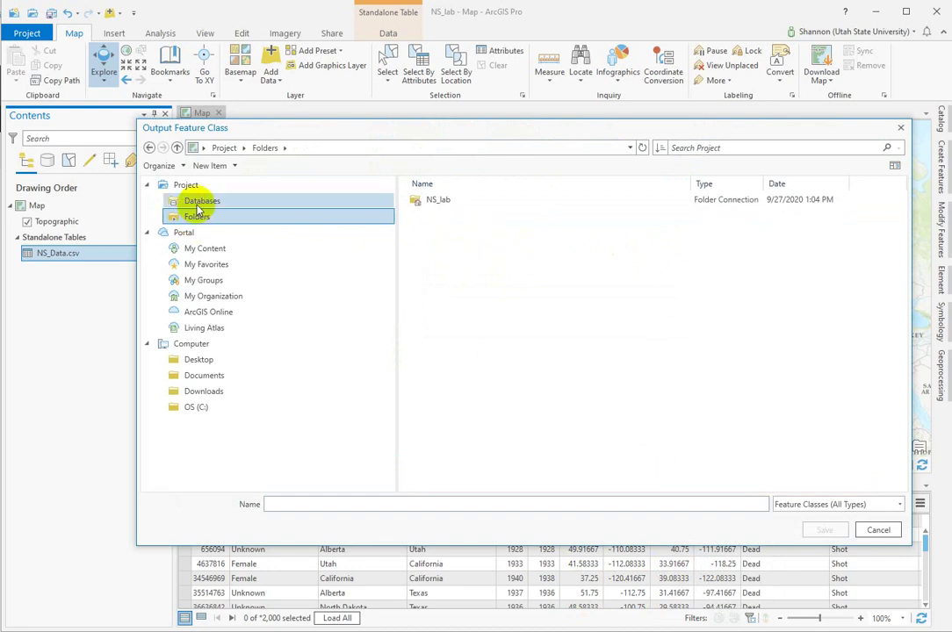
left_click(200, 360)
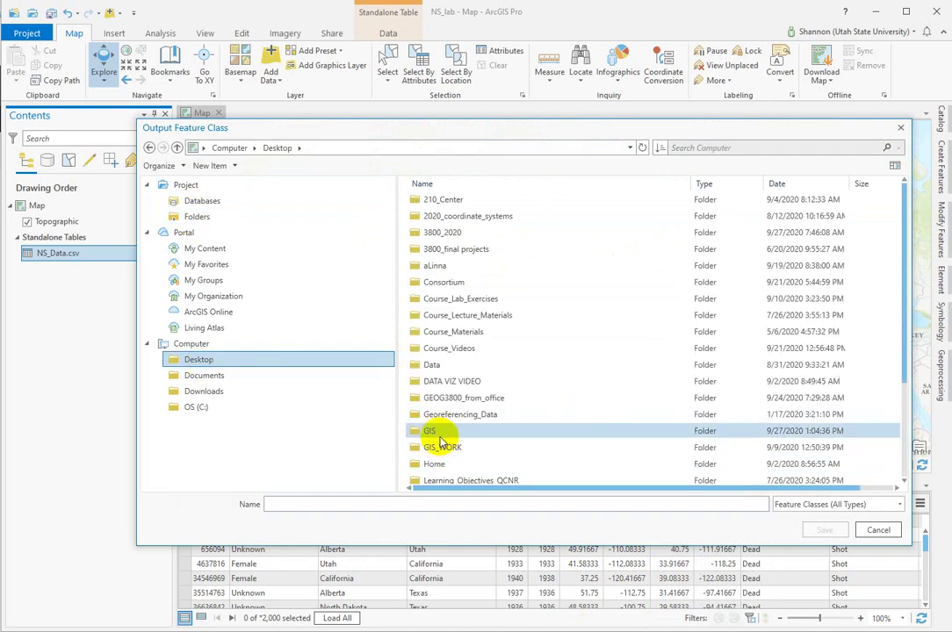
left_click(430, 431)
double_click(430, 431)
double_click(442, 234)
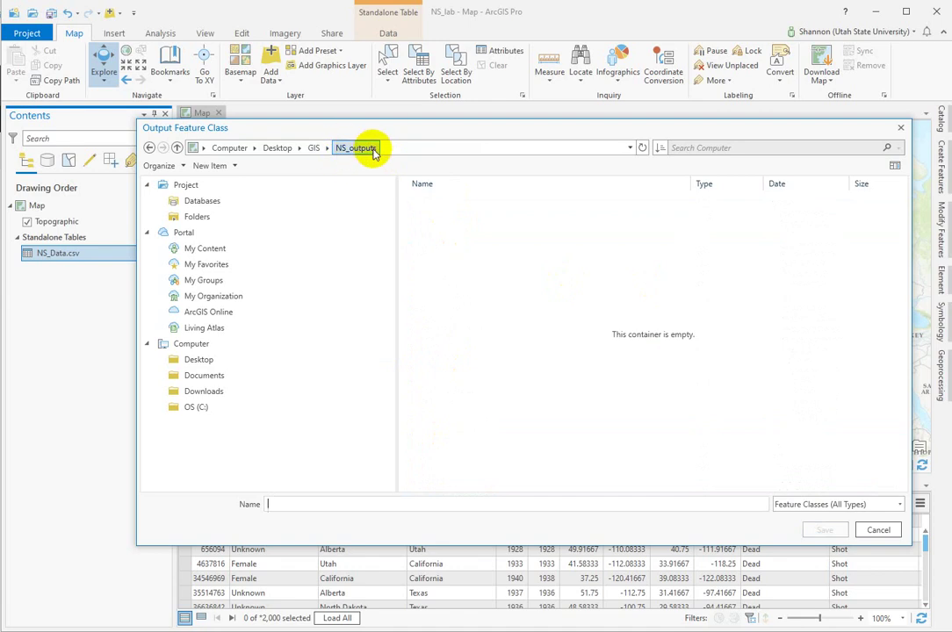
left_click(311, 148)
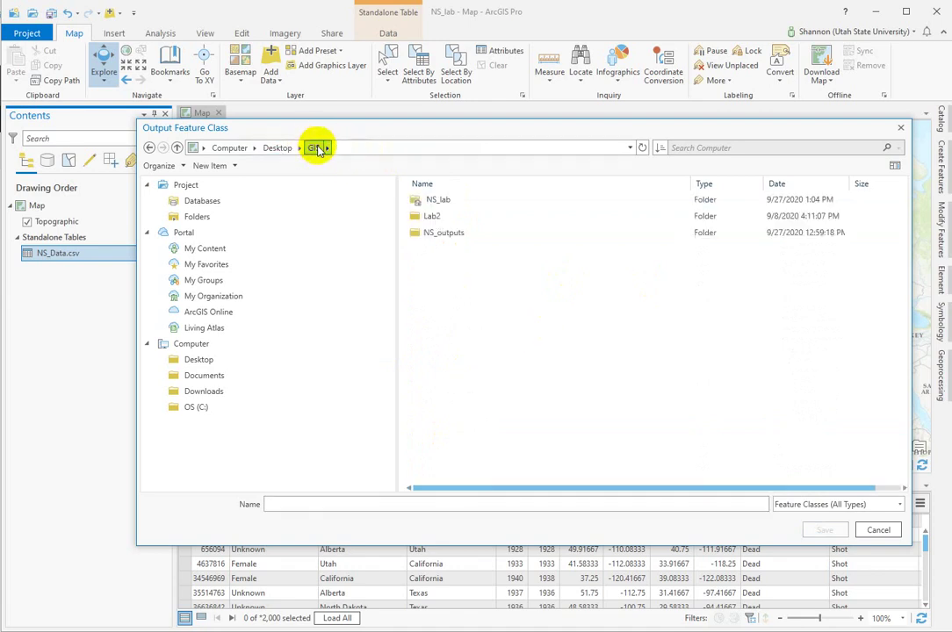
left_click(444, 233)
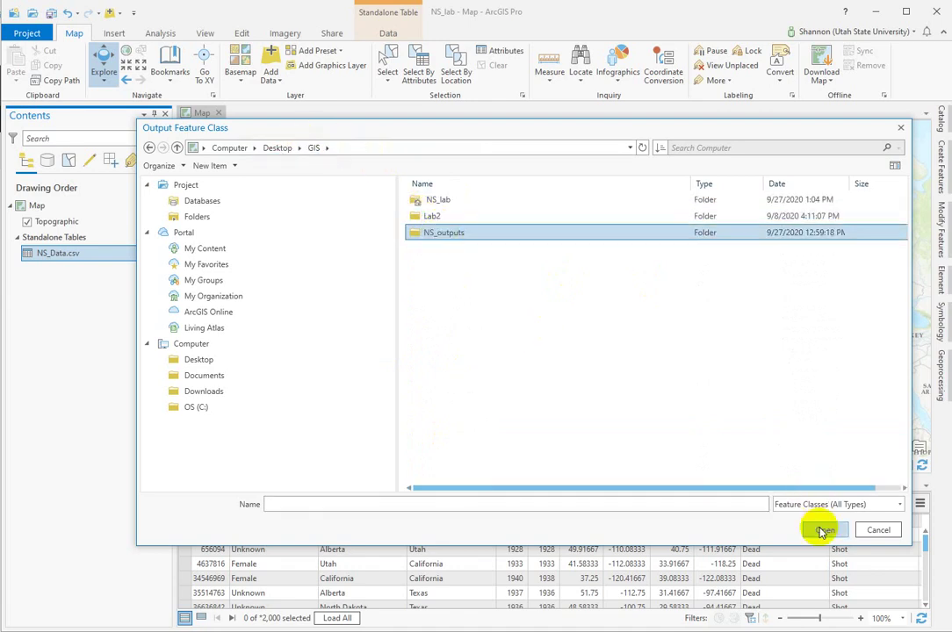
left_click(821, 530)
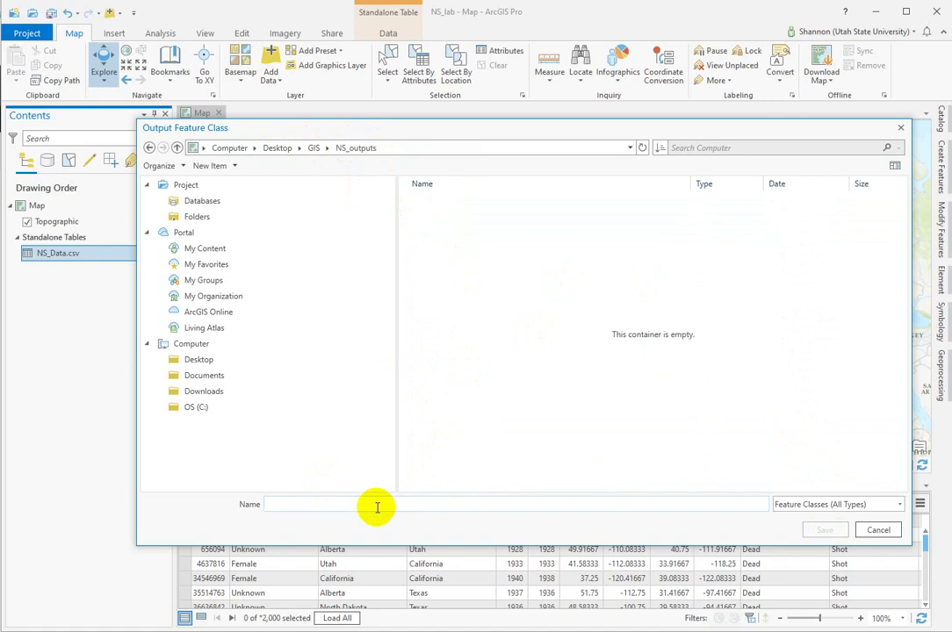
type("Bar")
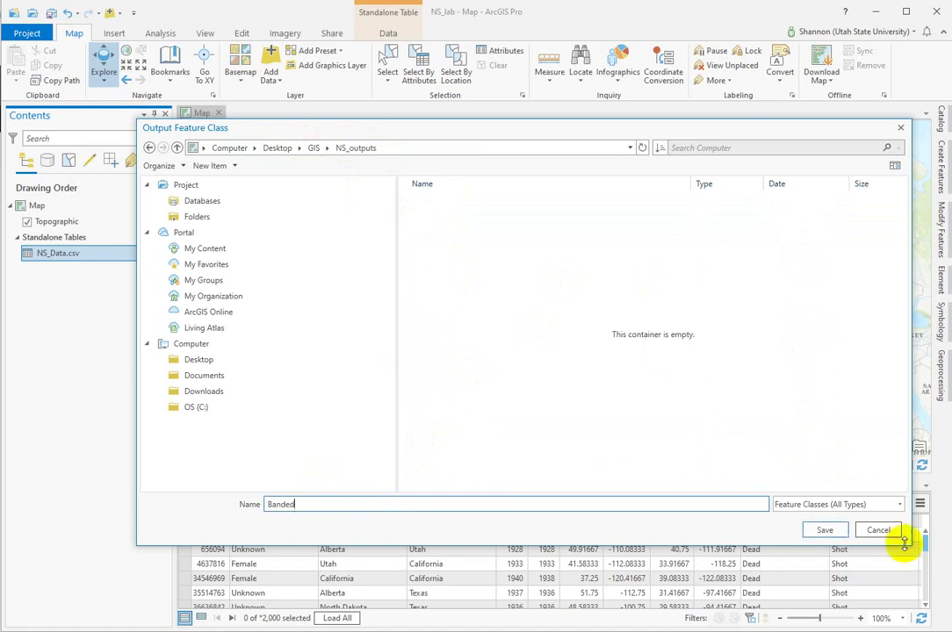
left_click(834, 530)
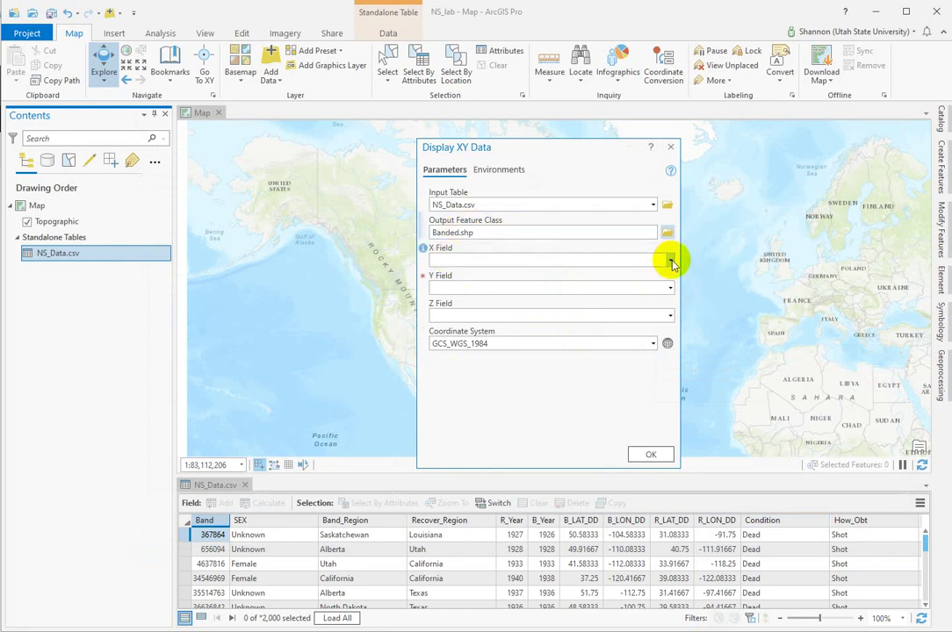
Set X Field to B_LON_DD and Y Field to B_LAT_DD.
left_click(670, 261)
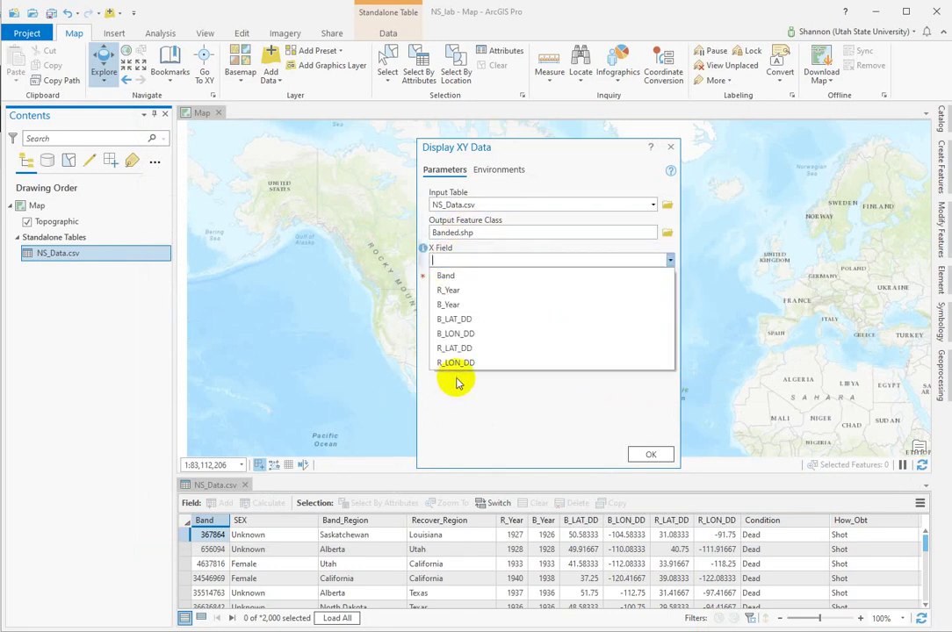
left_click(456, 334)
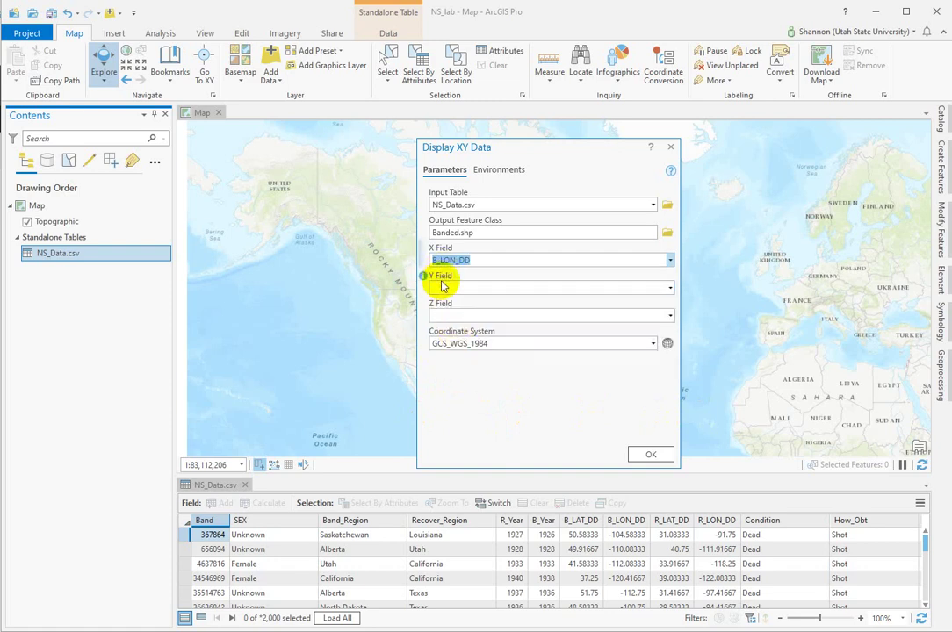
left_click(671, 288)
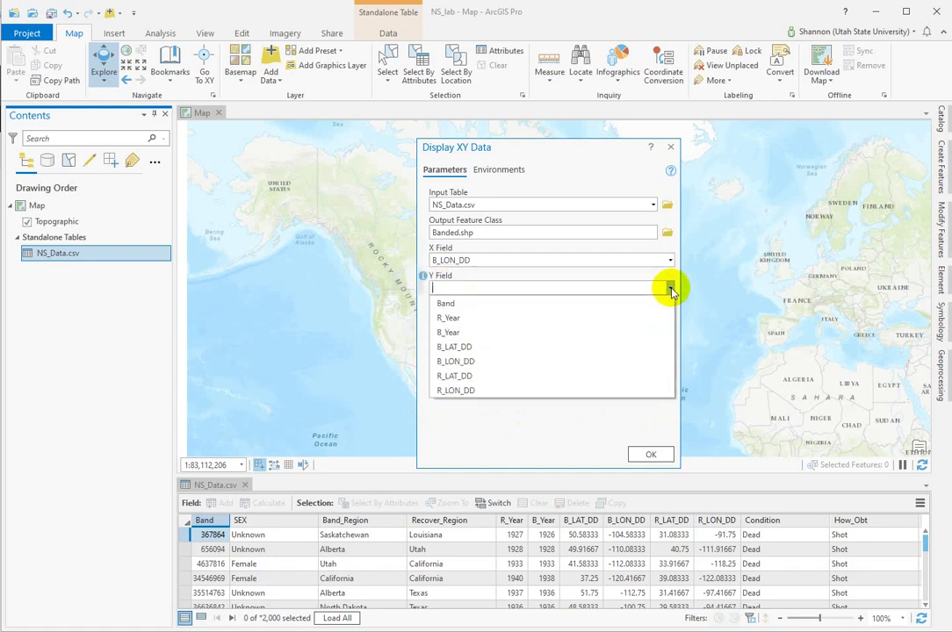
left_click(454, 348)
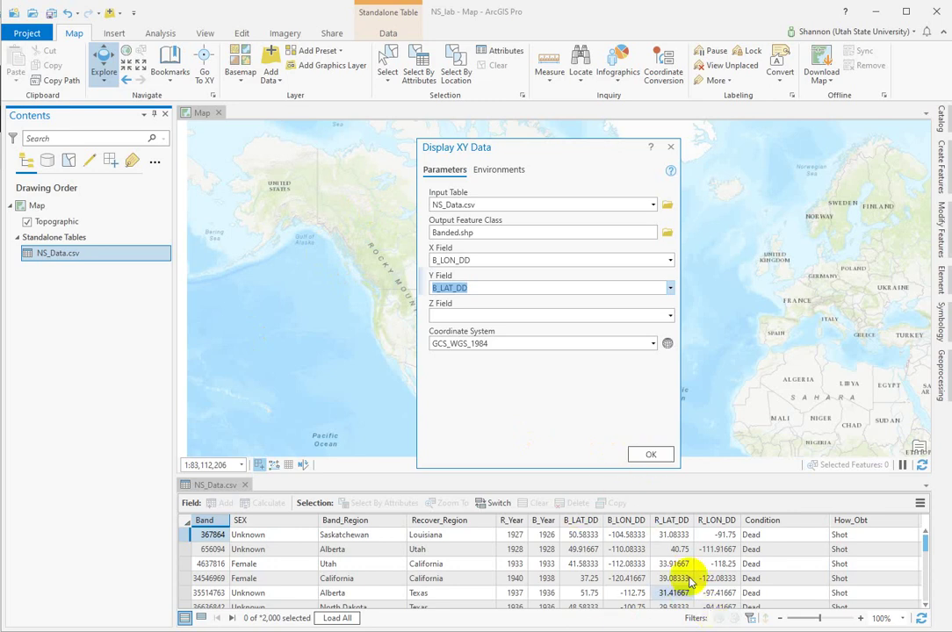
Run Display XY Data to add the Banded point layer of banding locations.
left_click(651, 455)
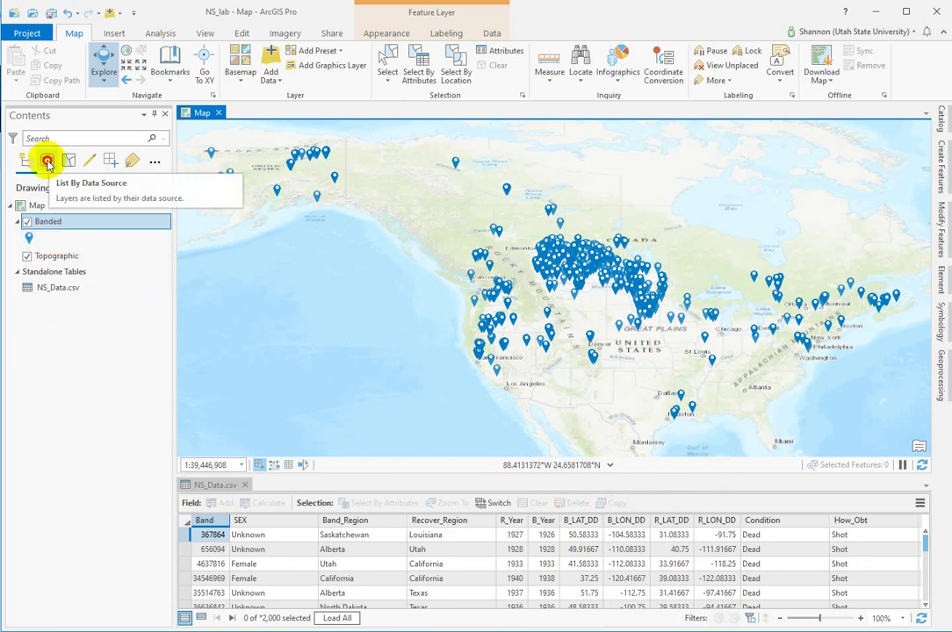
Group layers by data source and widen the Contents pane to reveal full source paths.
left_click(46, 161)
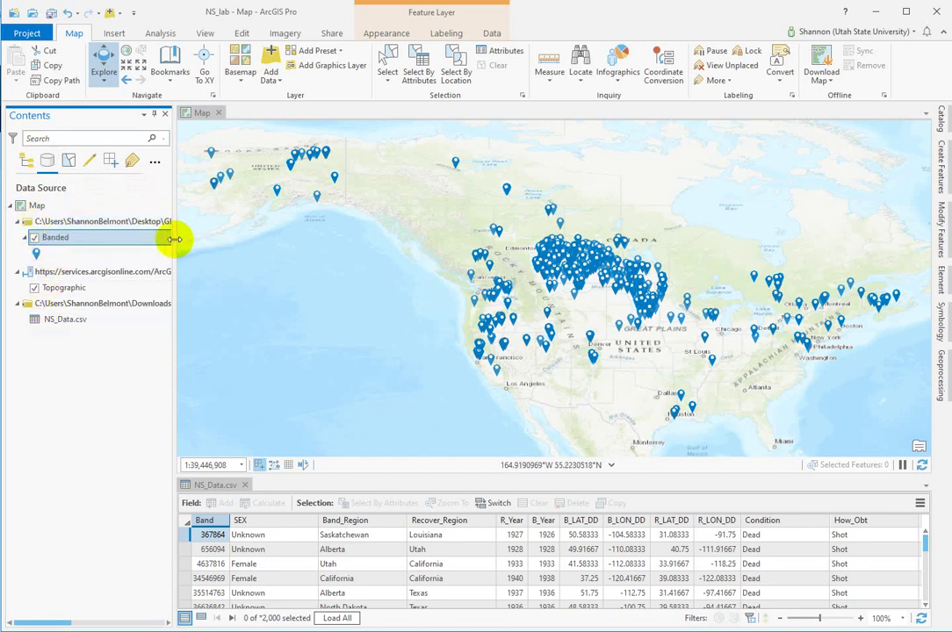
left_click_drag(174, 238, 378, 264)
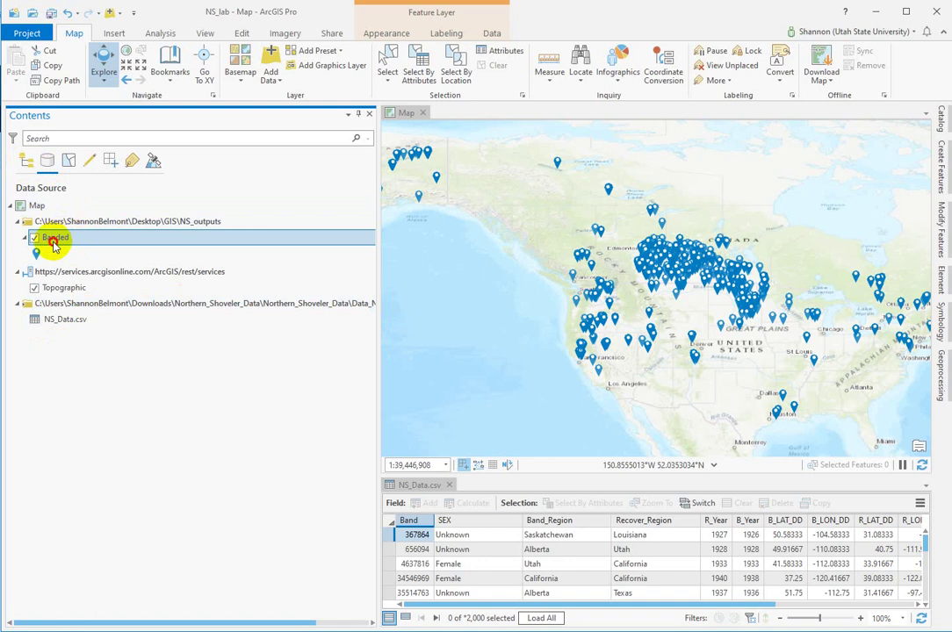
left_click_drag(53, 246, 47, 159)
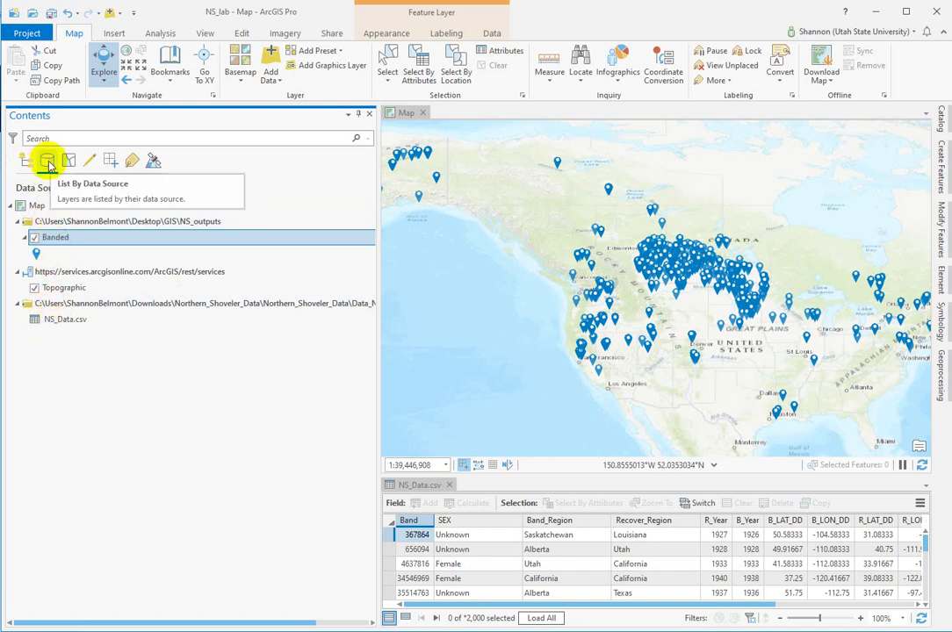
List the Contents layers by drawing order again and try dragging Banded below the table.
left_click(26, 161)
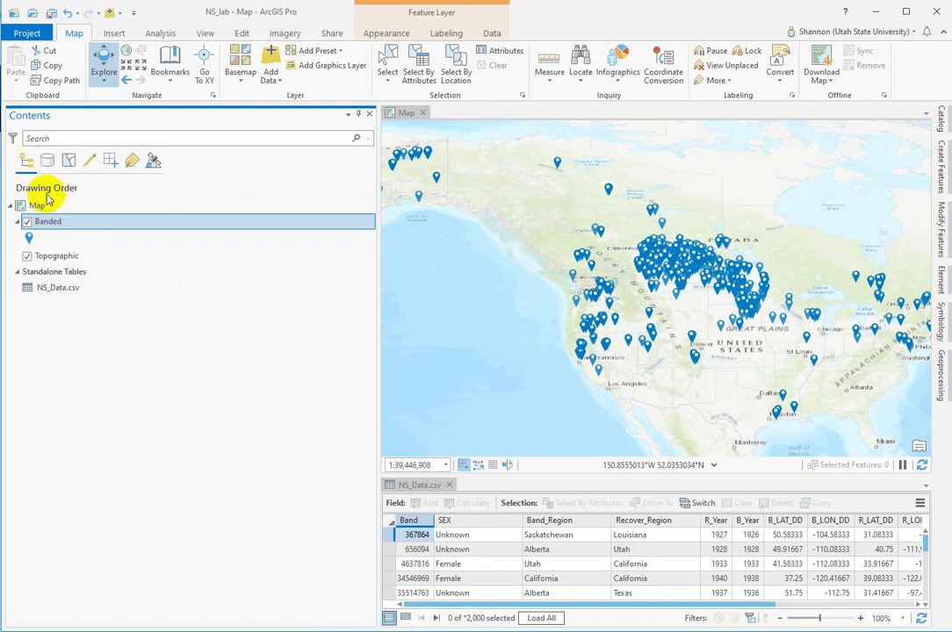
mouse_move(41, 228)
left_mouse_down()
mouse_move(40, 291)
mouse_move(36, 220)
mouse_move(52, 230)
mouse_move(57, 262)
mouse_move(54, 223)
left_mouse_up()
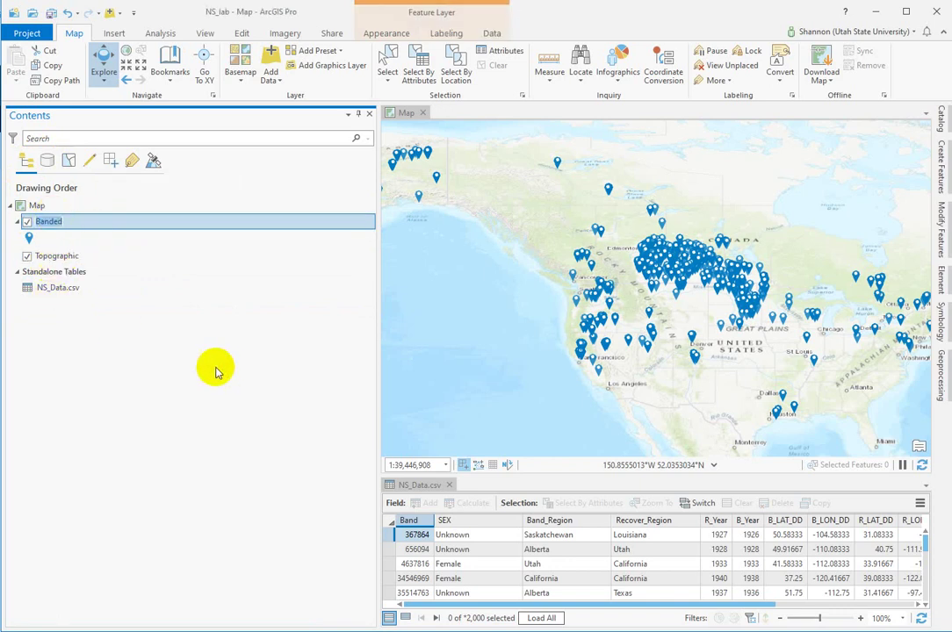
Start Display XY Data on NS_Data.csv with output 'recovered' in Desktop > GIS > NS_outputs.
right_click(41, 293)
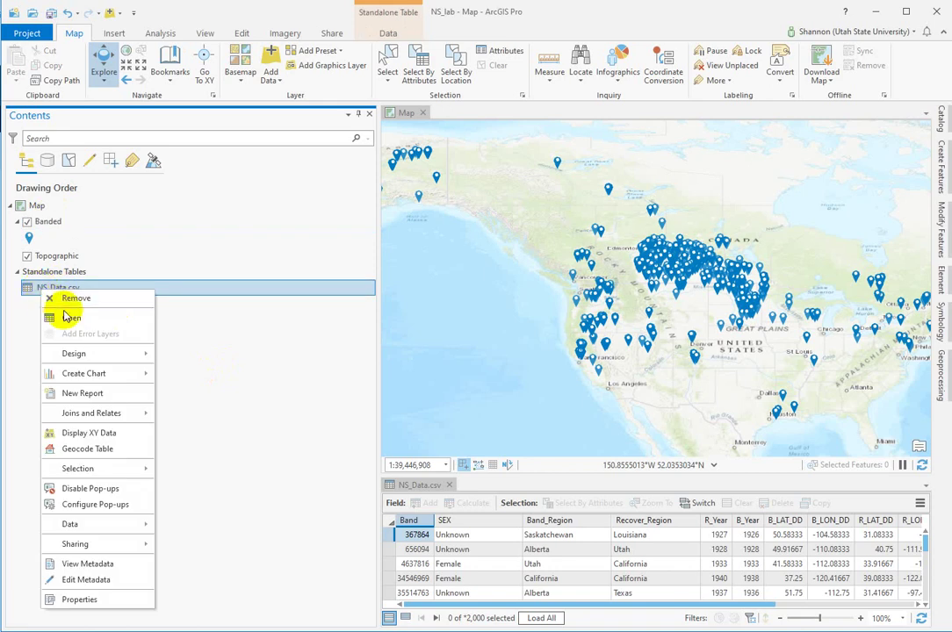
left_click(88, 433)
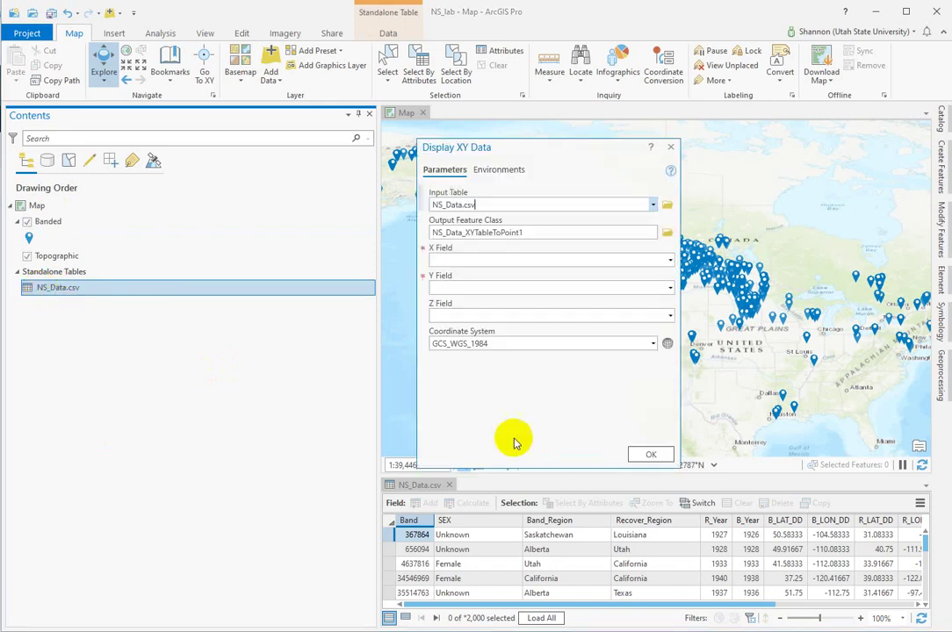
left_click(666, 236)
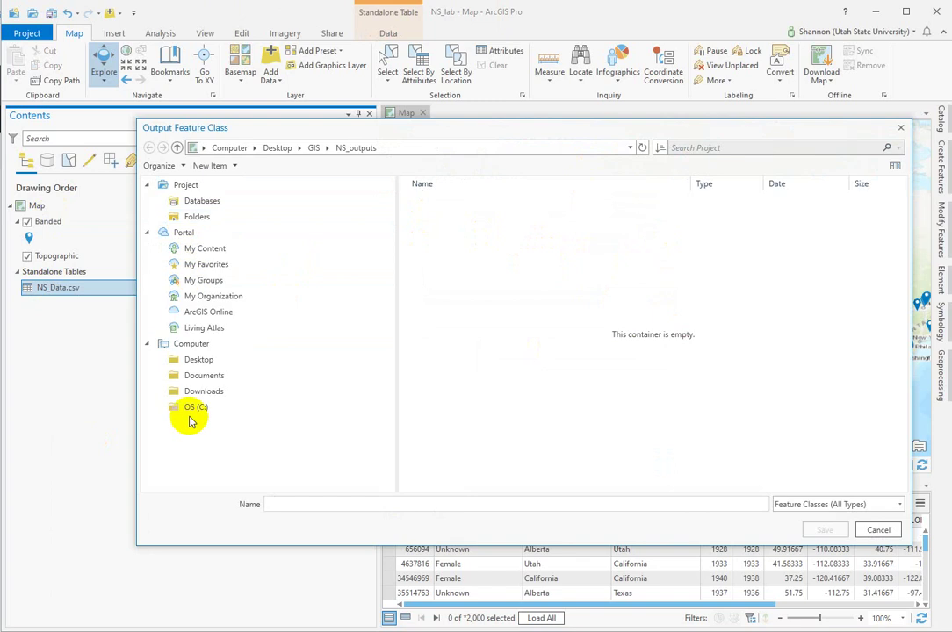
left_click(198, 360)
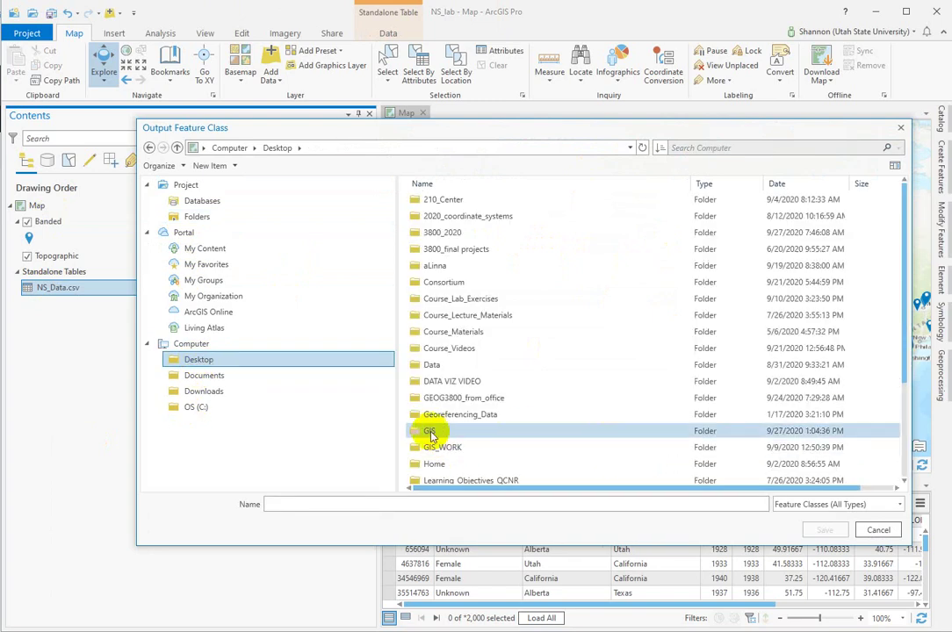
double_click(430, 433)
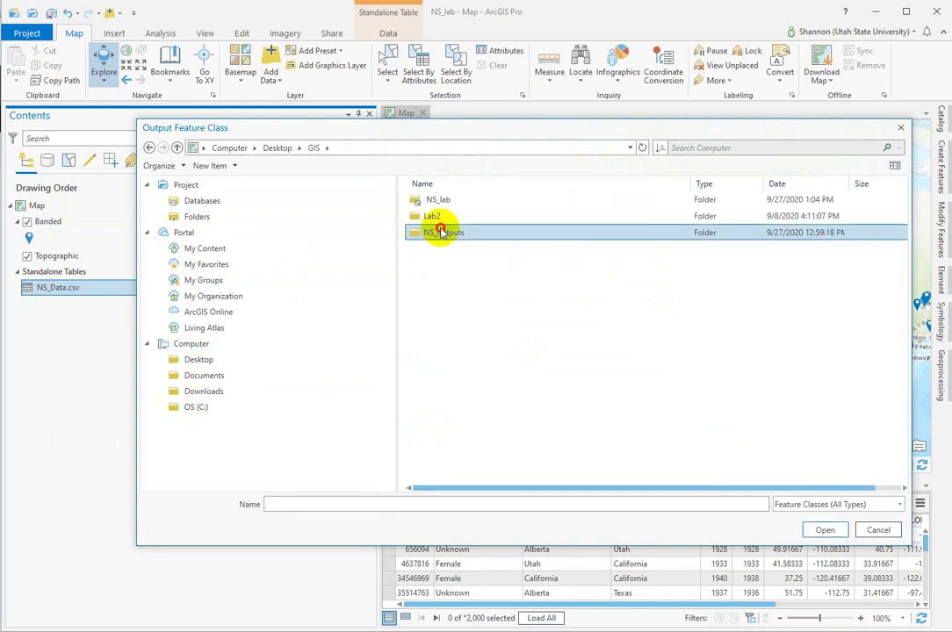
double_click(442, 233)
left_click(283, 502)
type("recovered")
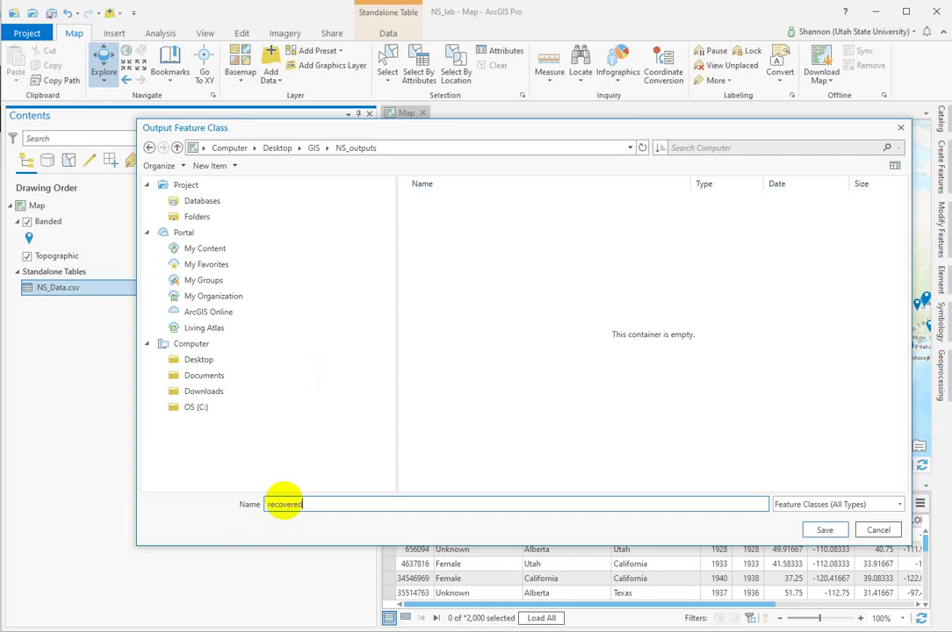
left_click(825, 530)
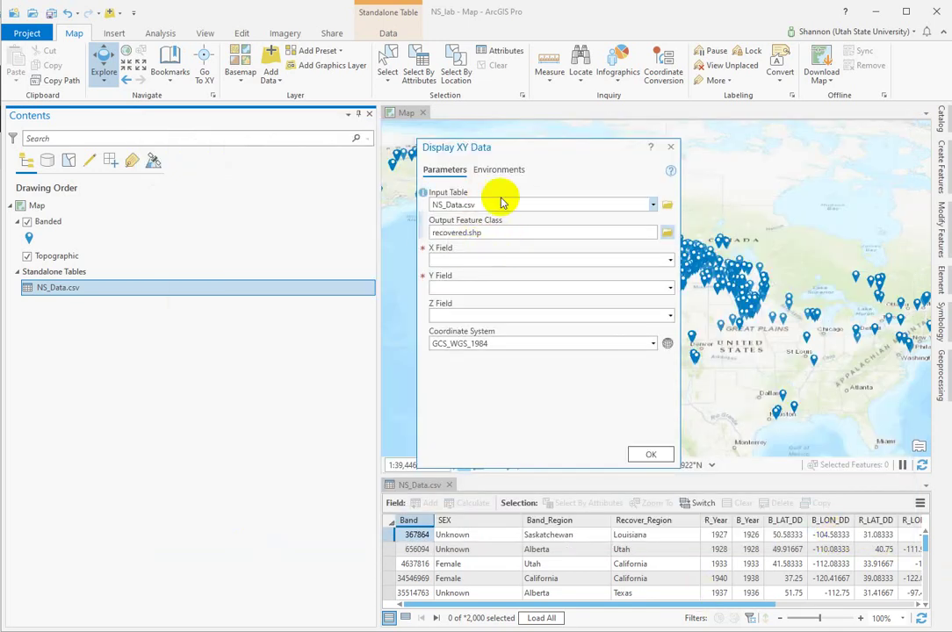
Use R_LON_DD as X and R_LAT_DD as Y, then run the tool.
left_click(670, 262)
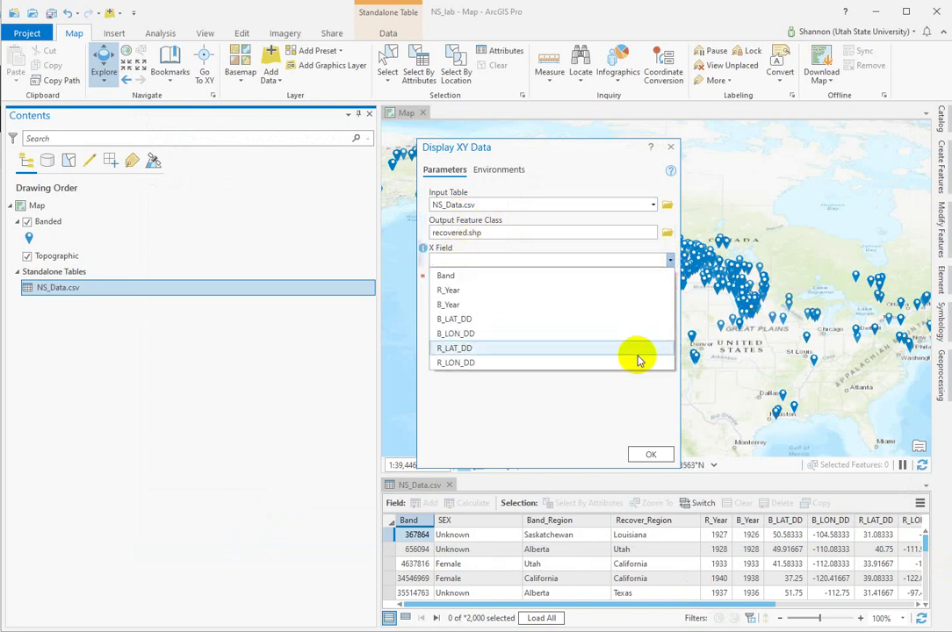
left_click(450, 363)
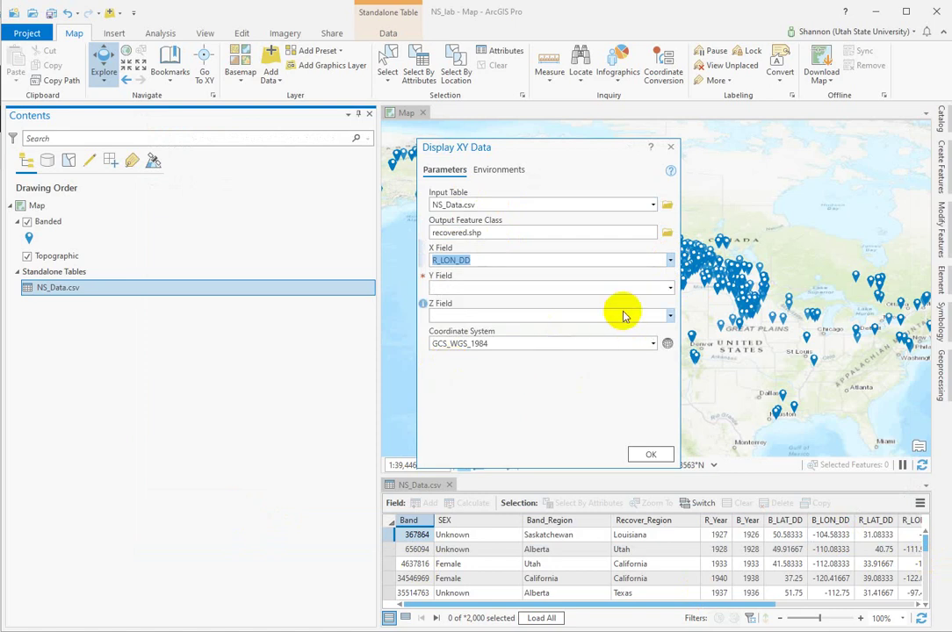
left_click(670, 288)
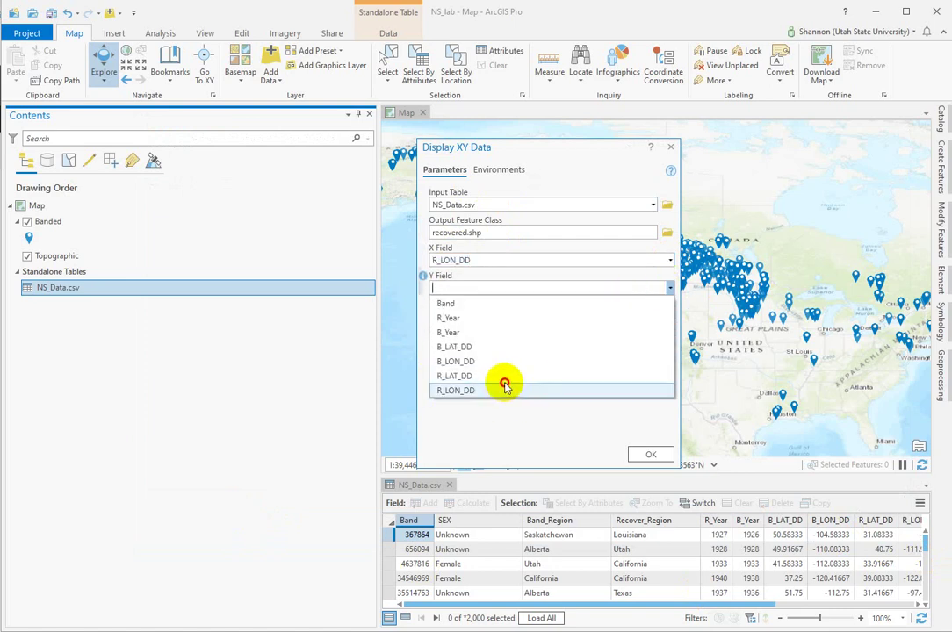
left_click(501, 377)
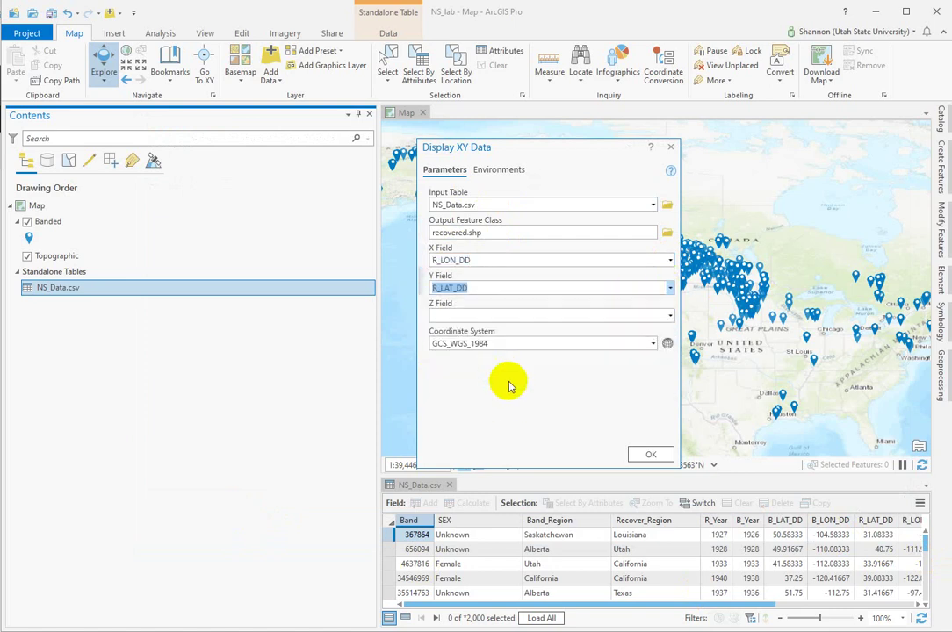
left_click(652, 458)
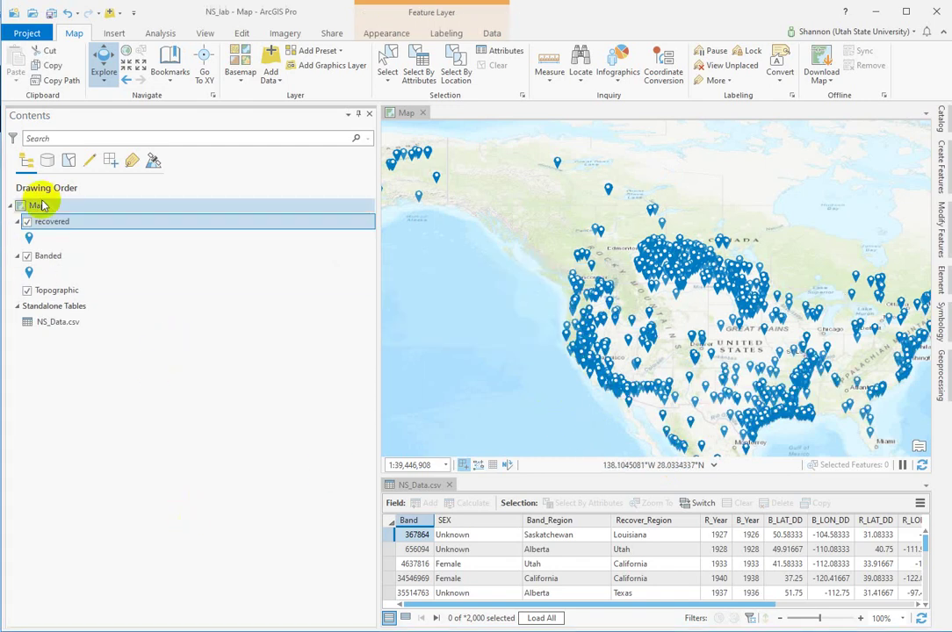
Restyle the Banded points as red Circle 3 symbols at 4 pt size.
left_click(31, 274)
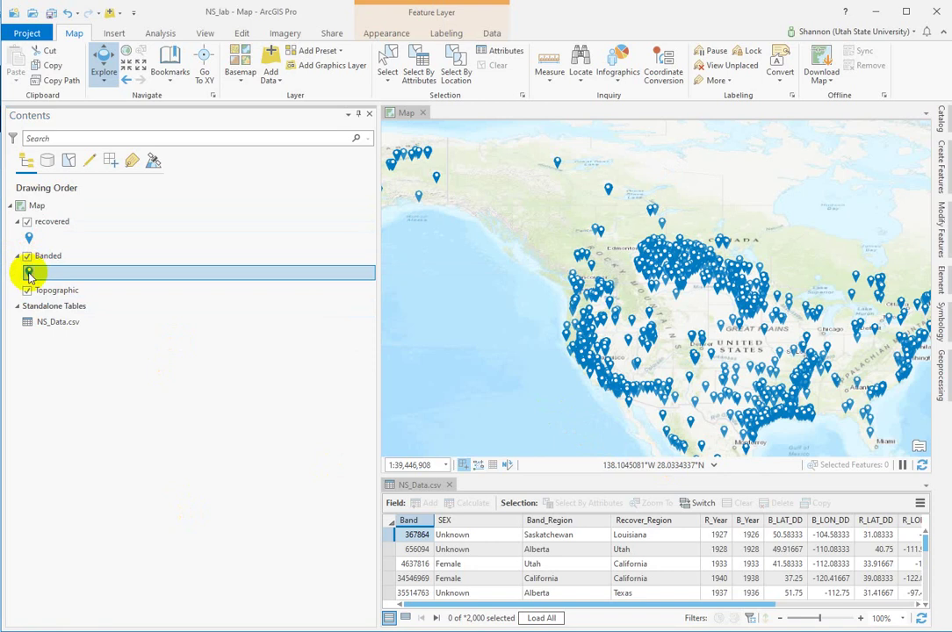
left_click(29, 274)
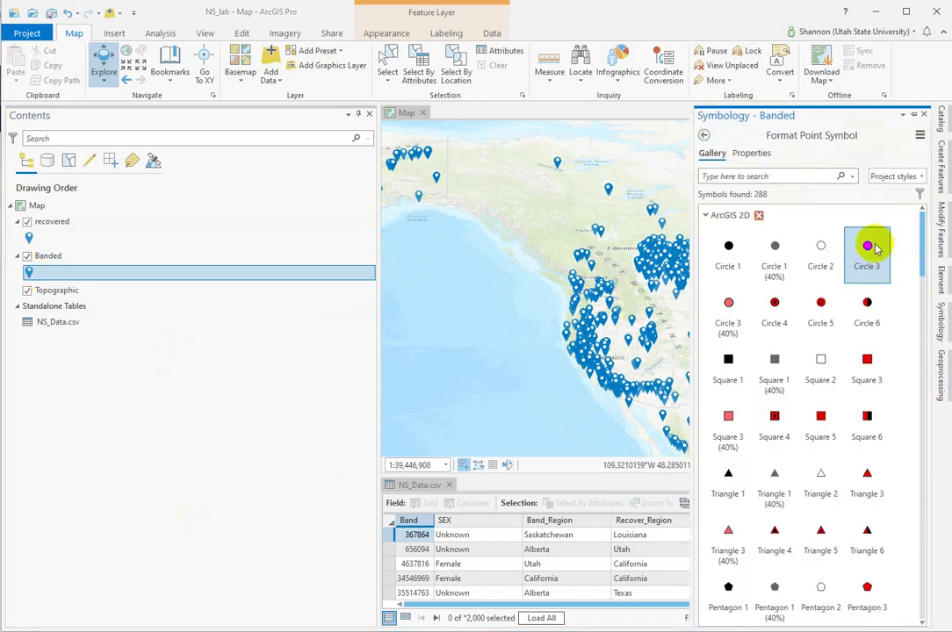
left_click(867, 249)
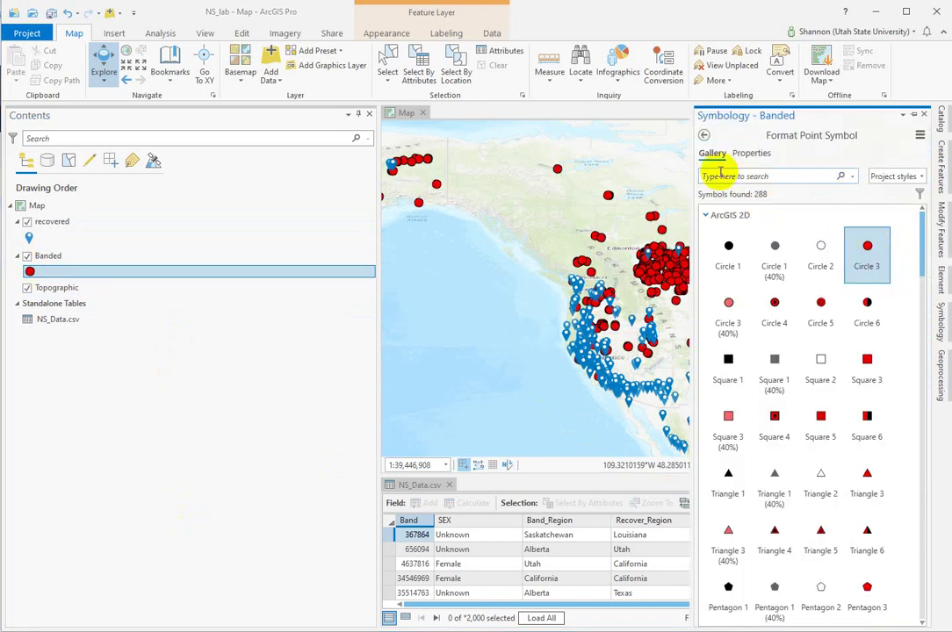
left_click(750, 152)
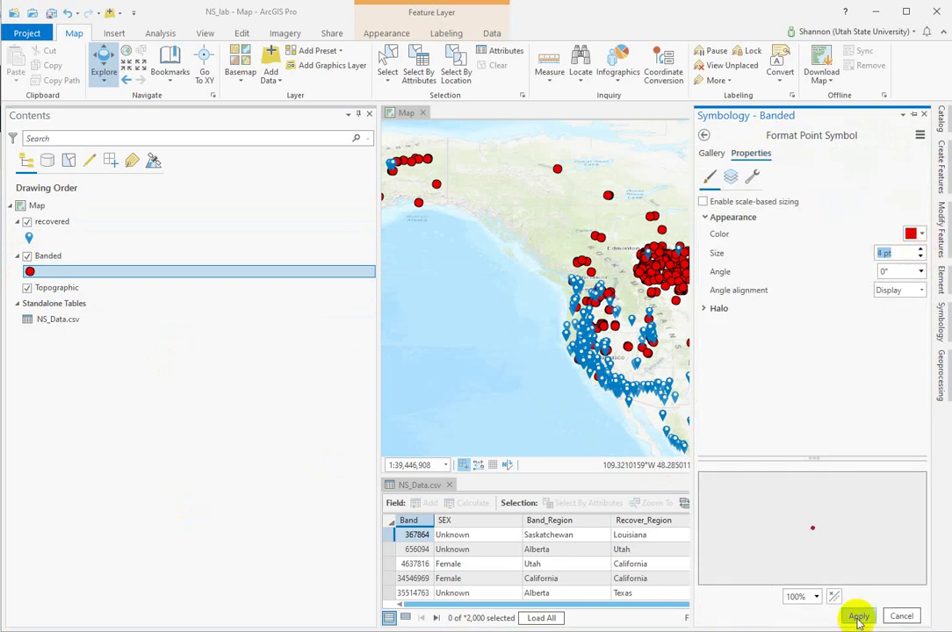
left_click(859, 617)
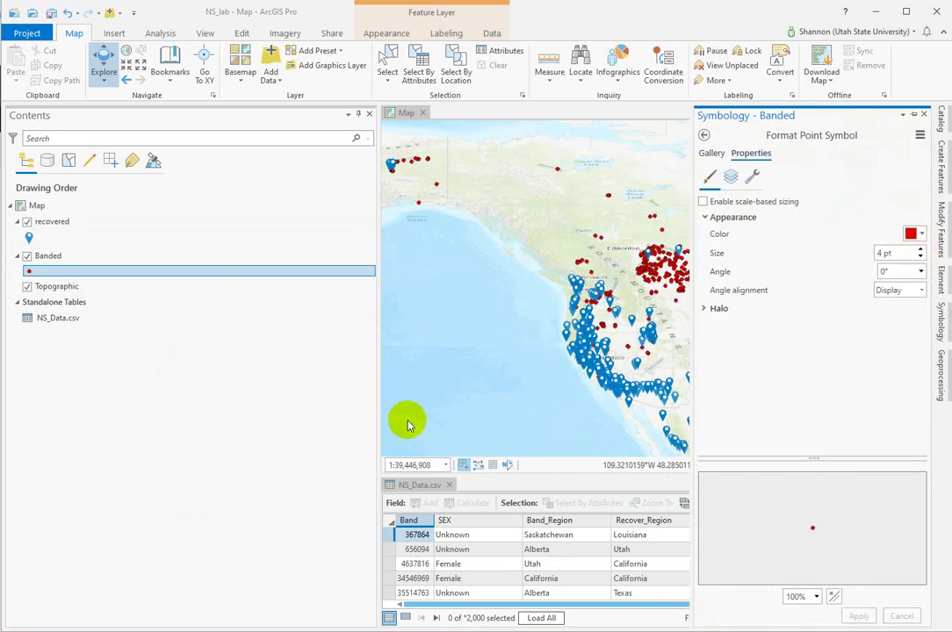
left_click(30, 238)
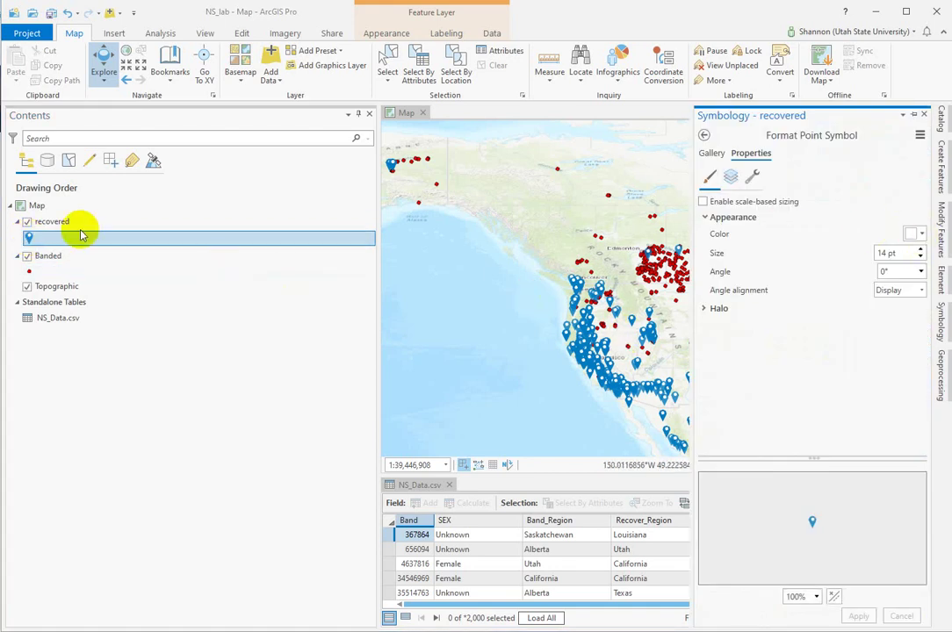
Give the recovered points a pale yellow Circle 3 symbol at 4 pt size.
left_click(27, 239)
left_click(29, 238)
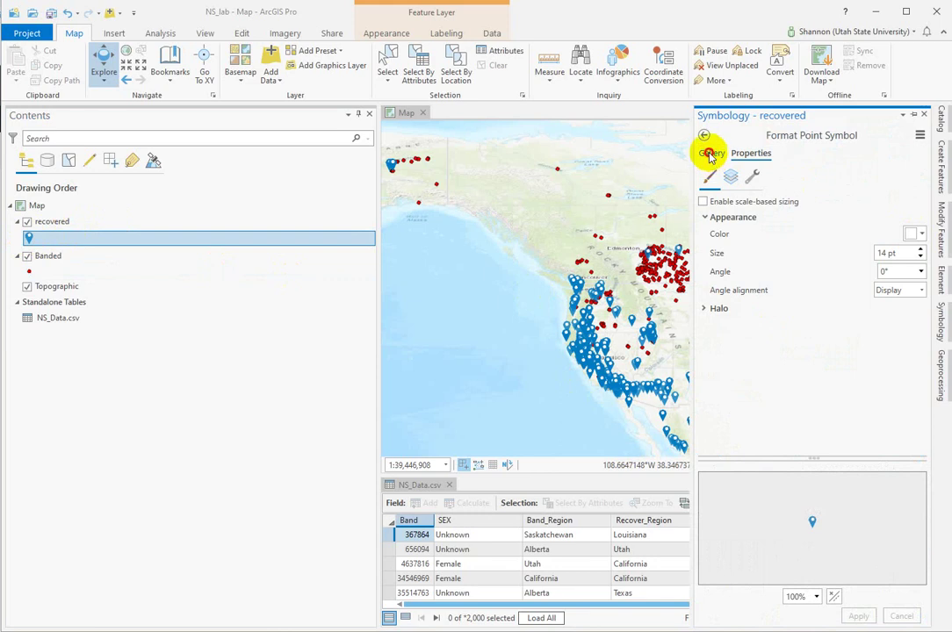
left_click(868, 250)
left_click(752, 153)
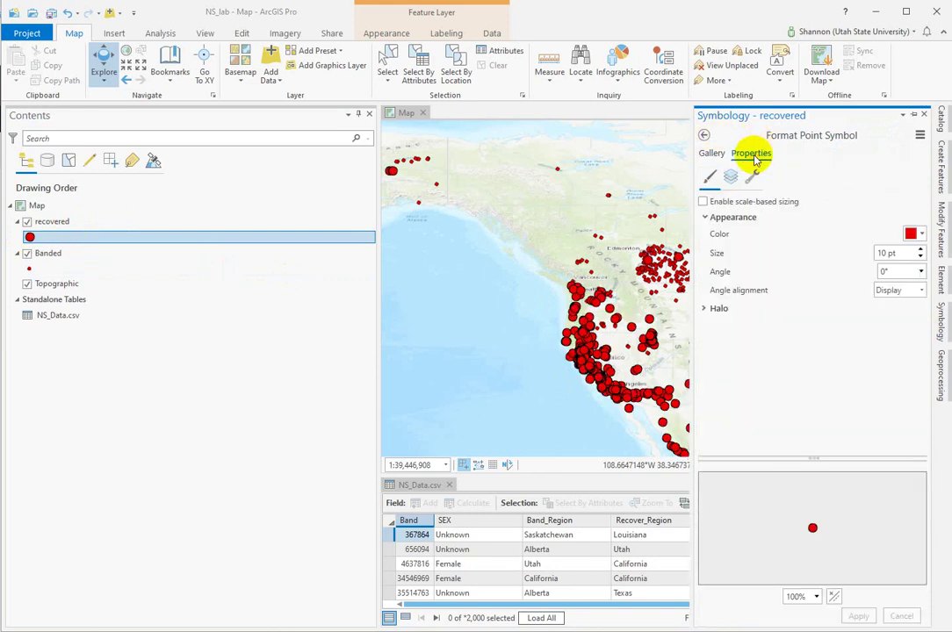
left_click(915, 237)
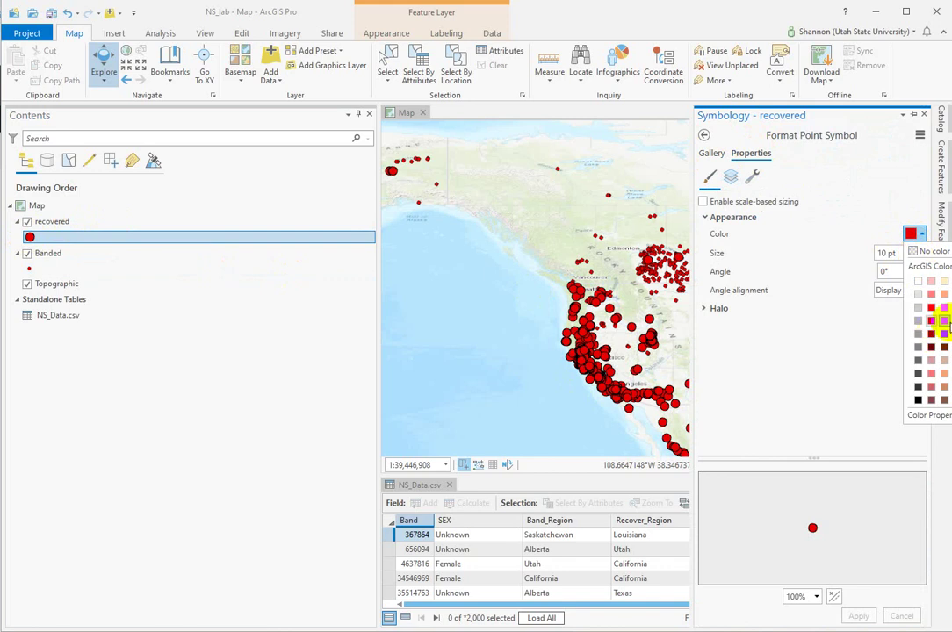
left_click(944, 281)
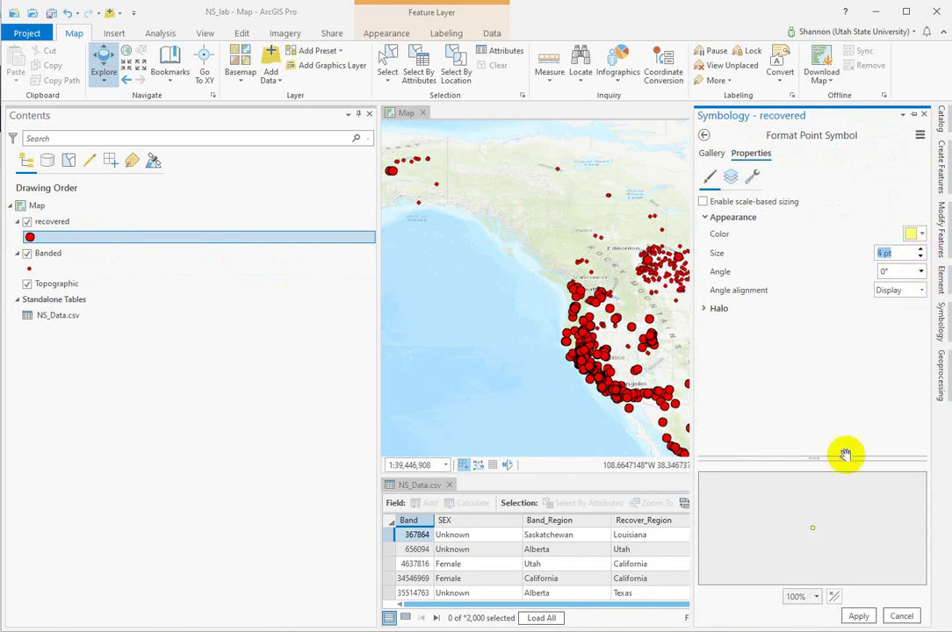
left_click(860, 617)
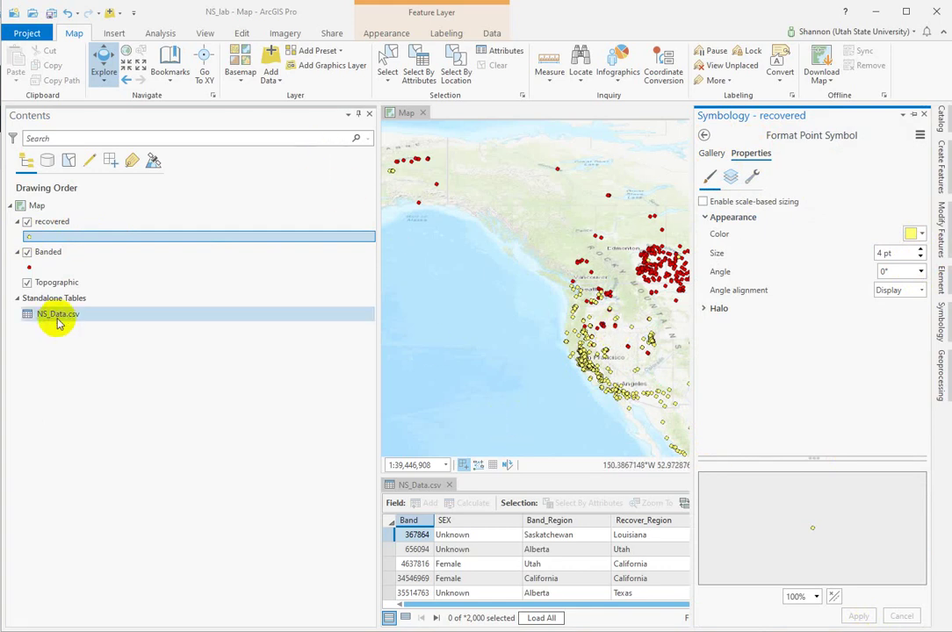
left_click(42, 280)
Remove the Topographic layer and choose the Dark Gray Canvas basemap.
right_click(42, 280)
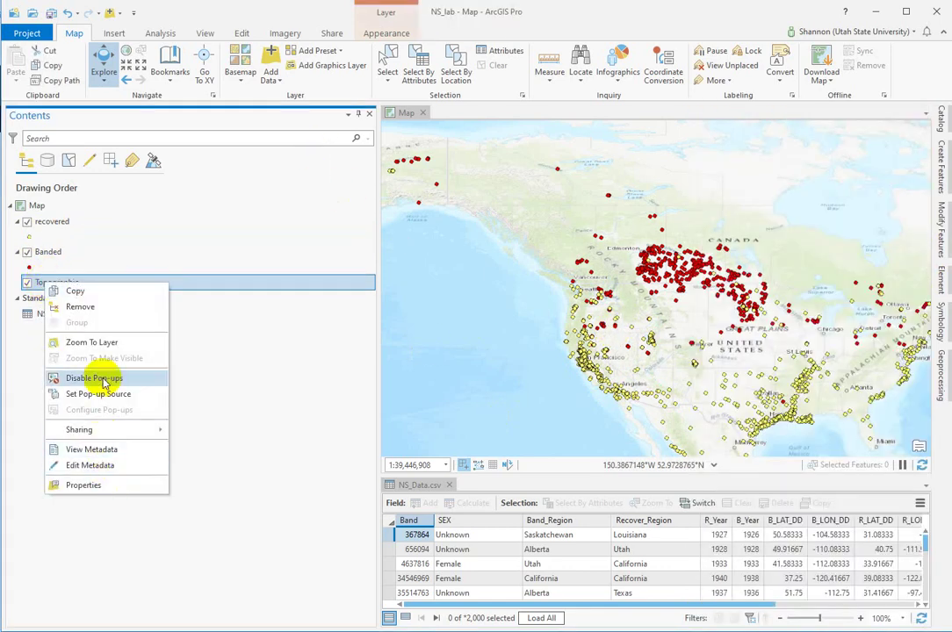
left_click(81, 307)
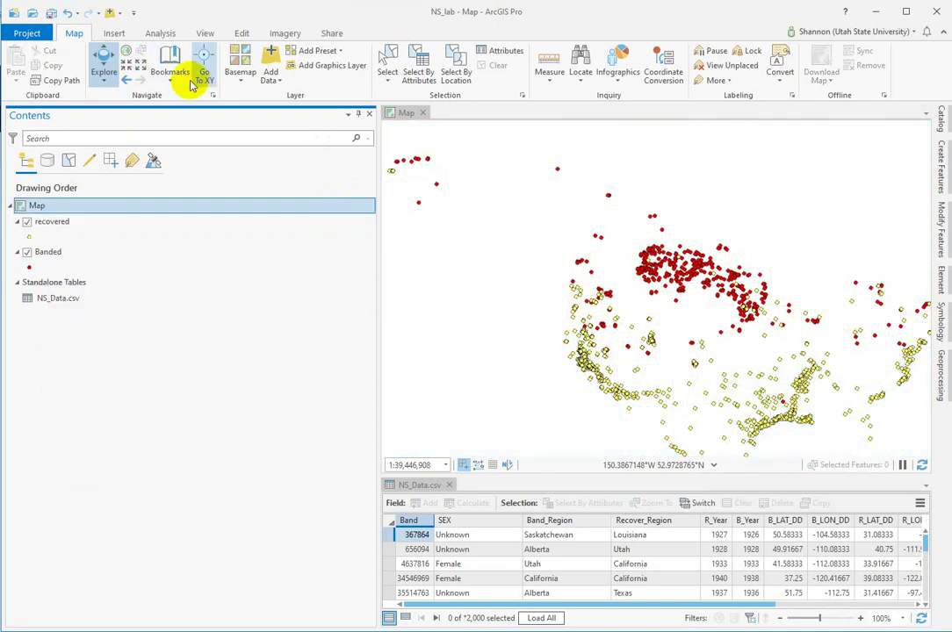
left_click(240, 61)
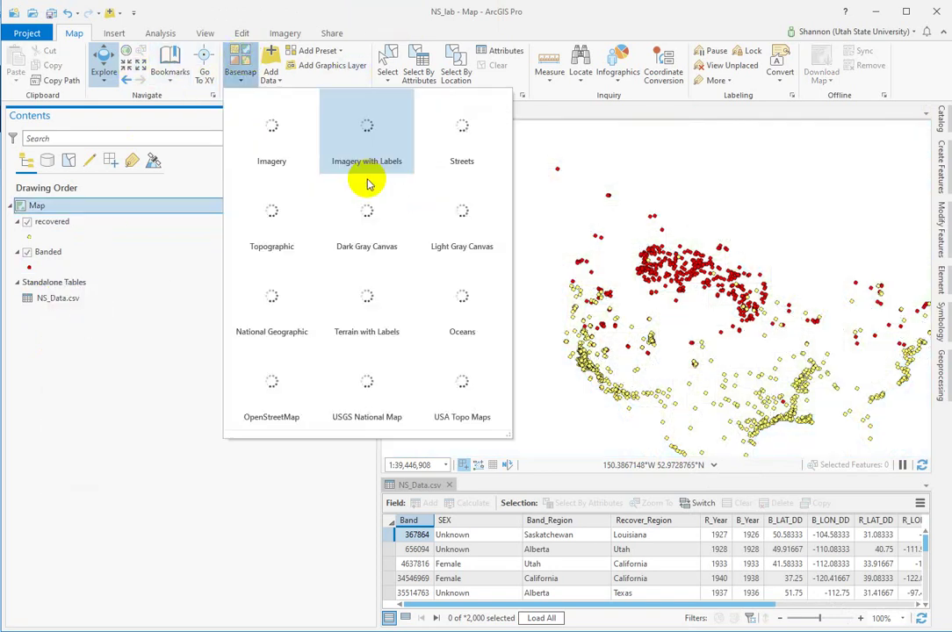
left_click(365, 211)
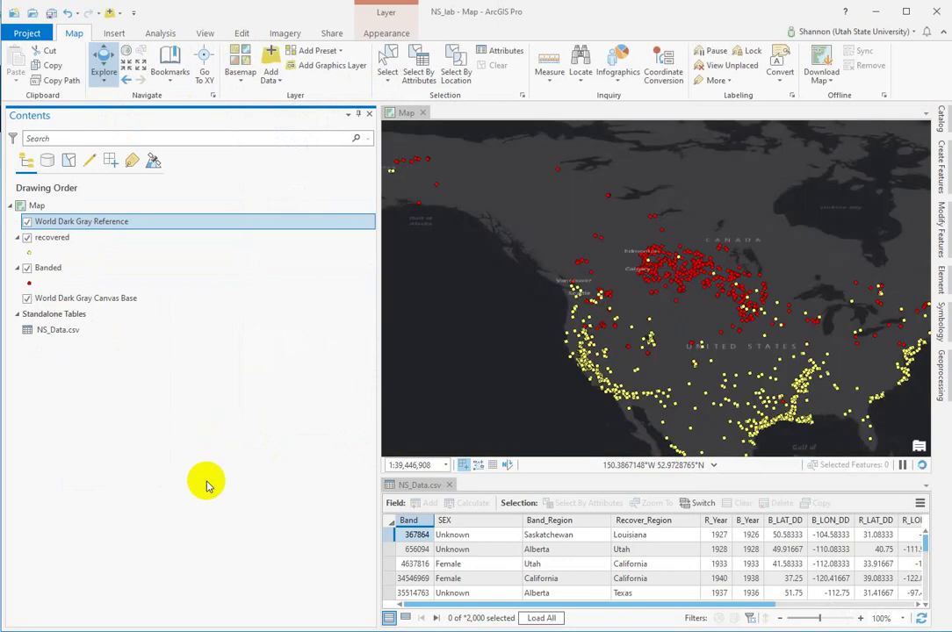
left_click(684, 271)
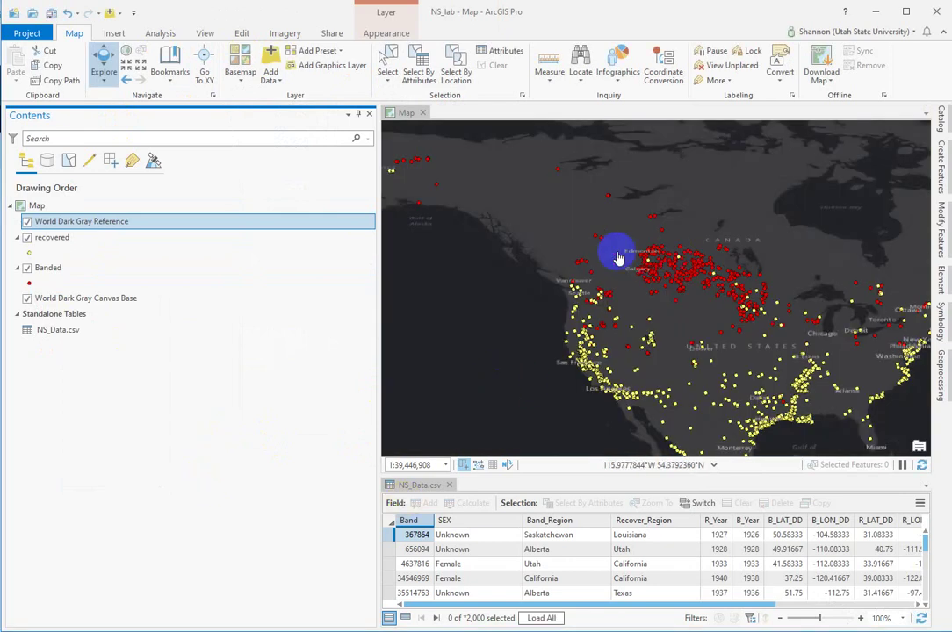